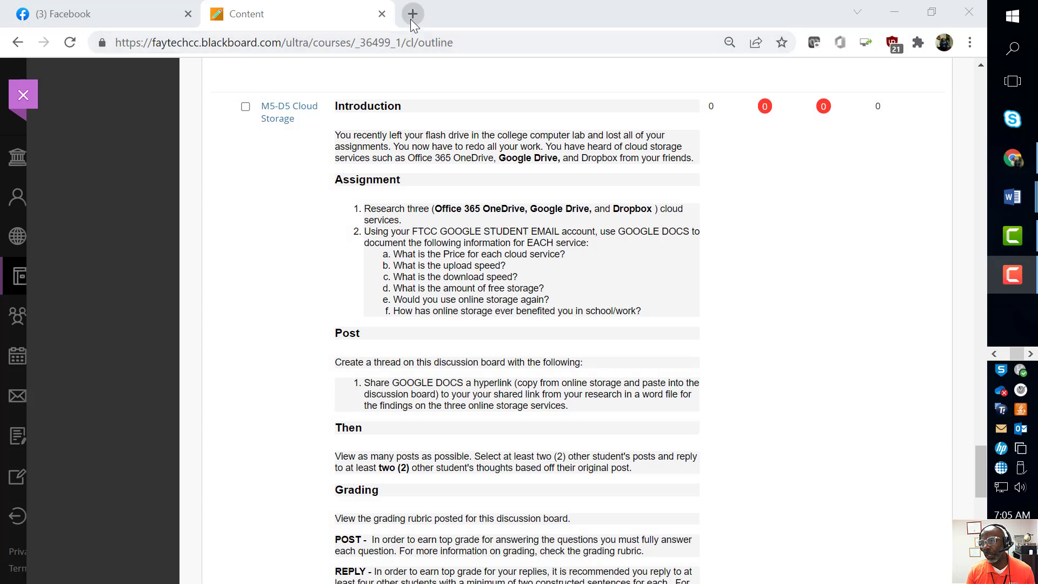
From the Gmail student inbox in a new tab, launch Google Docs from the apps grid.
click(411, 16)
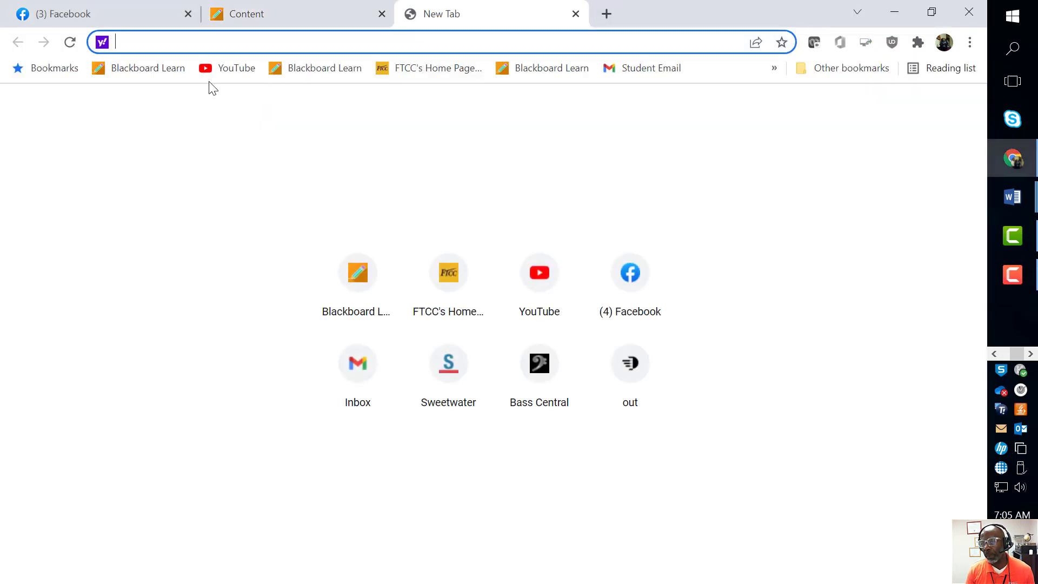
click(639, 70)
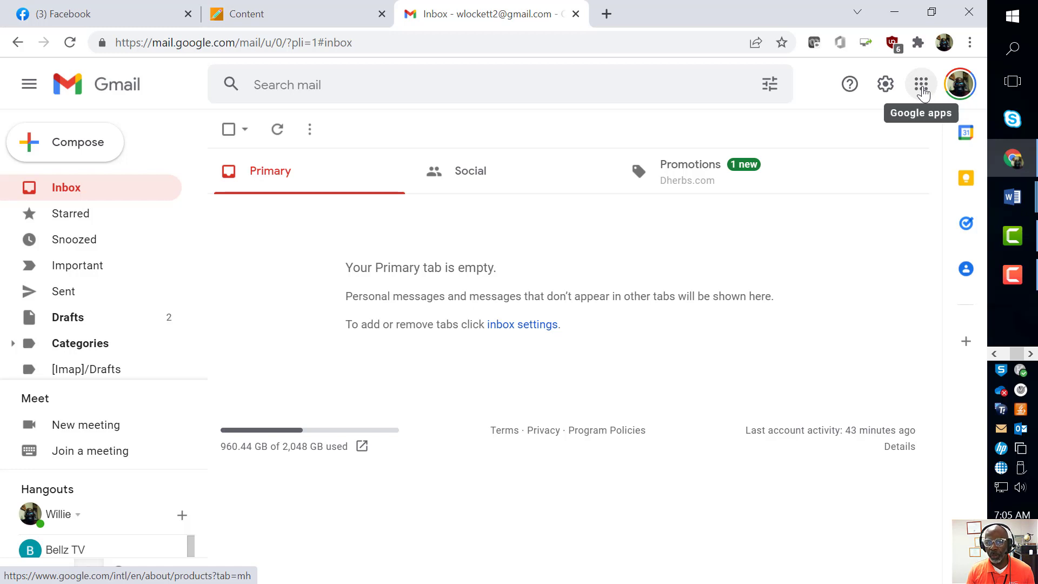
click(922, 87)
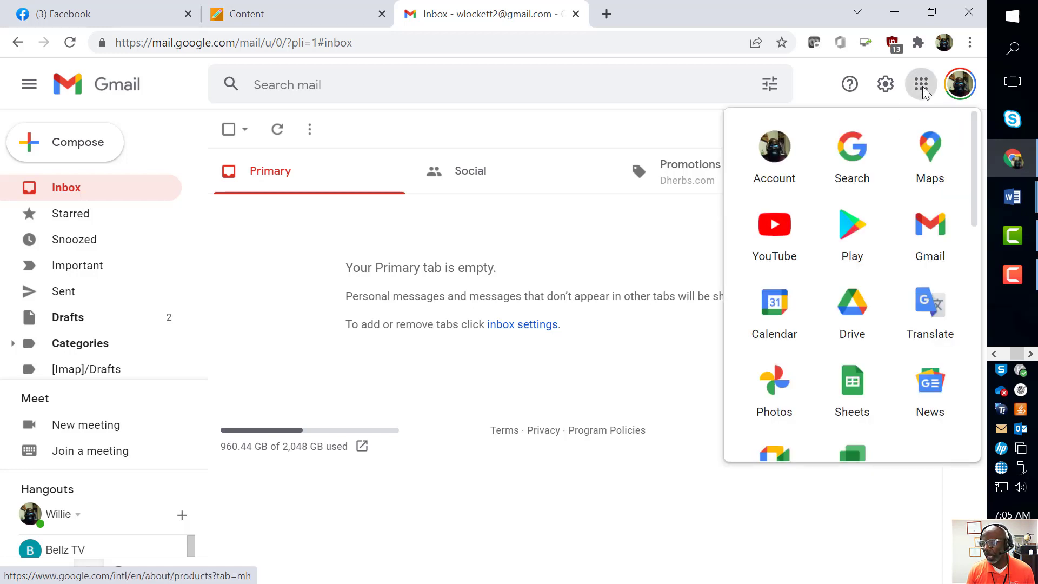
scroll(878, 285, down, 4)
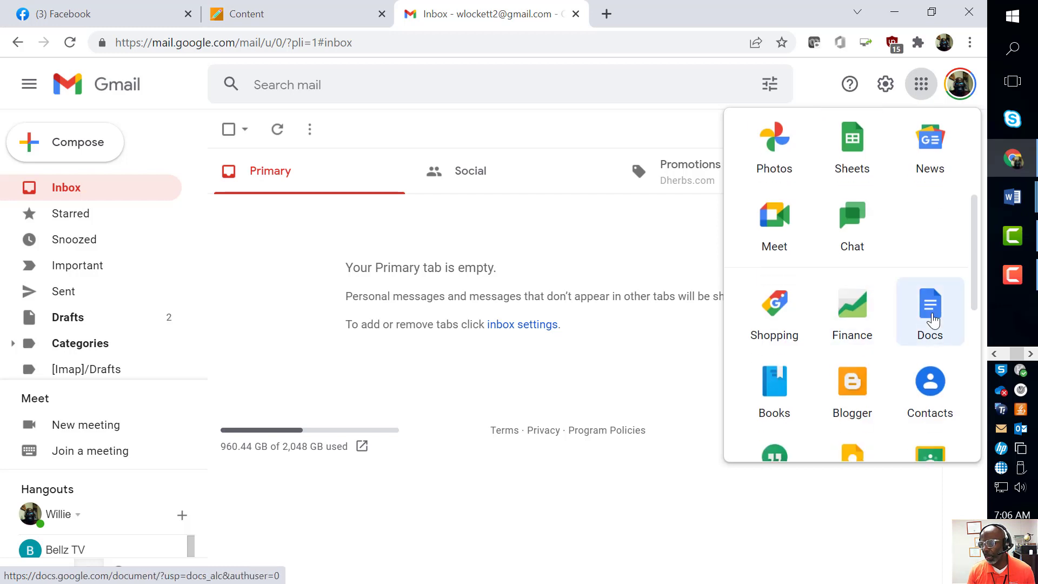
click(933, 320)
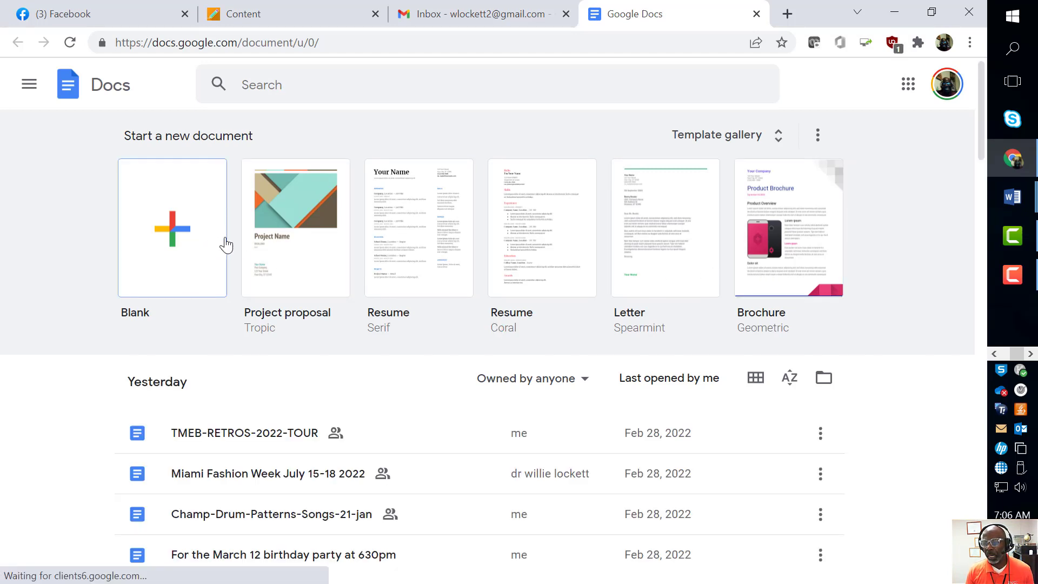
Create a blank document titled 'M5-D5 Cloud Storage-' plus the student's surname, copied from Blackboard.
click(186, 242)
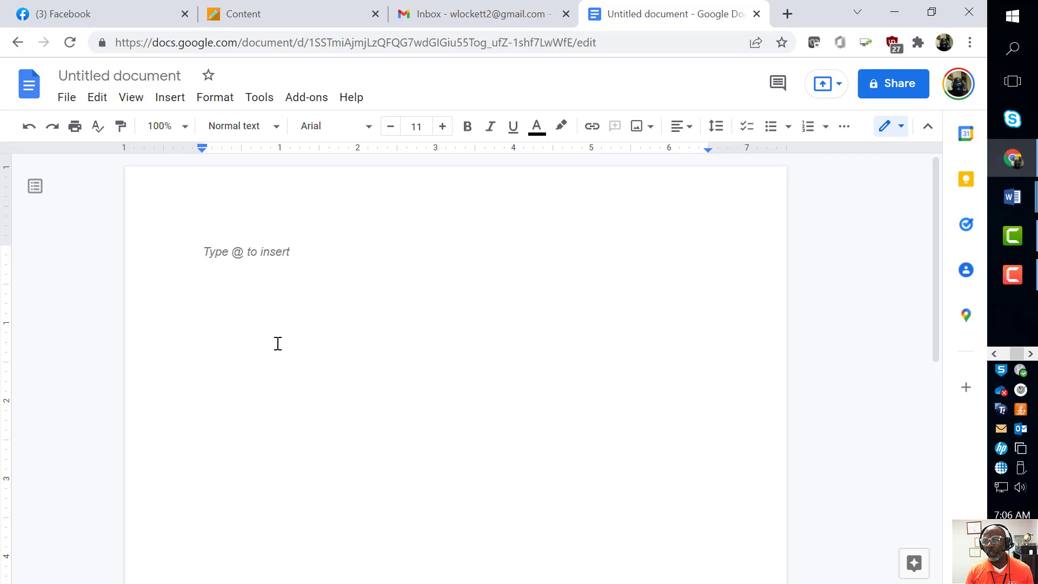
click(63, 75)
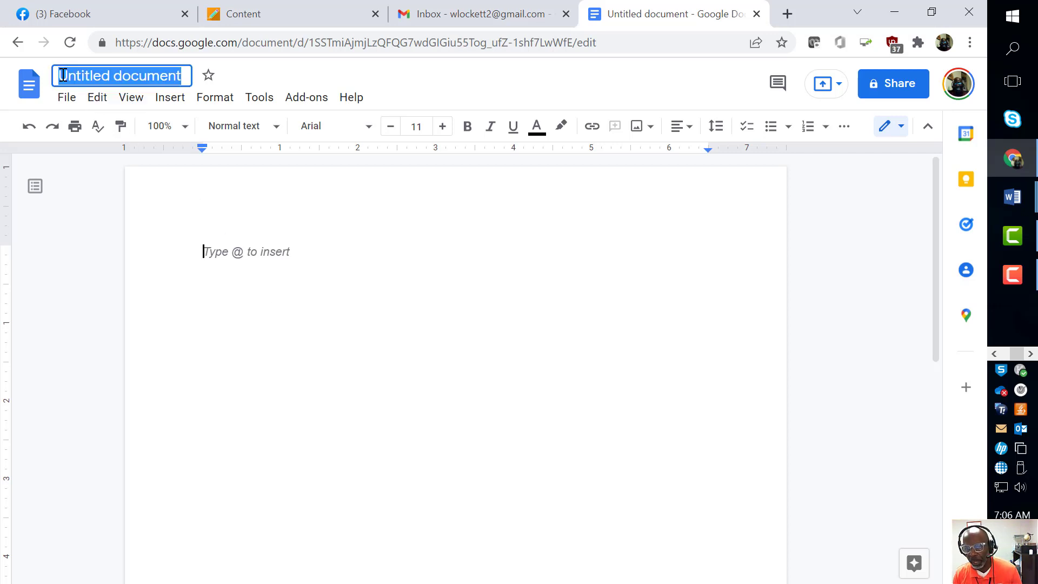
click(297, 16)
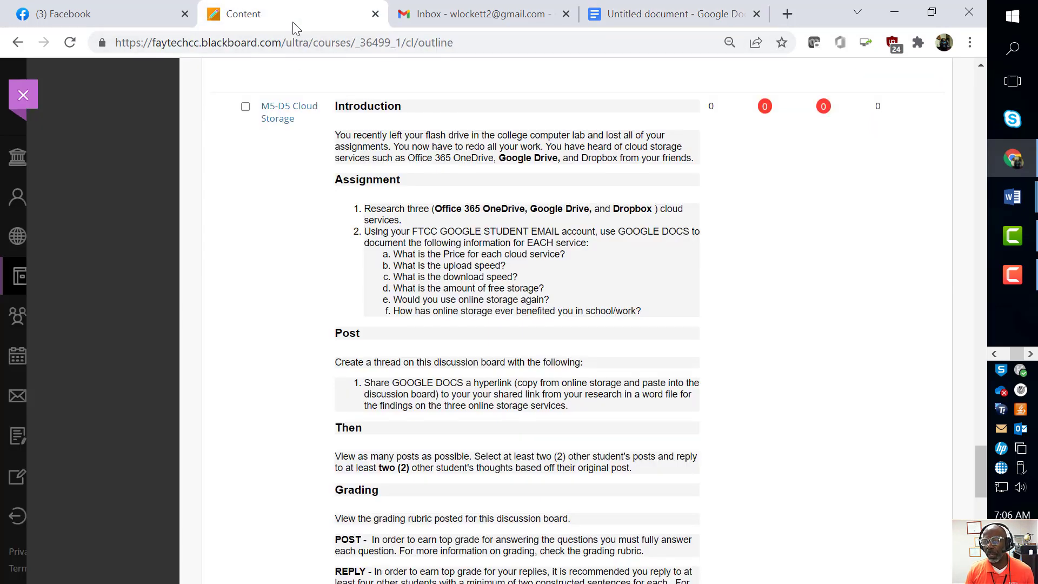
drag(255, 98, 281, 120)
key(ctrl+c)
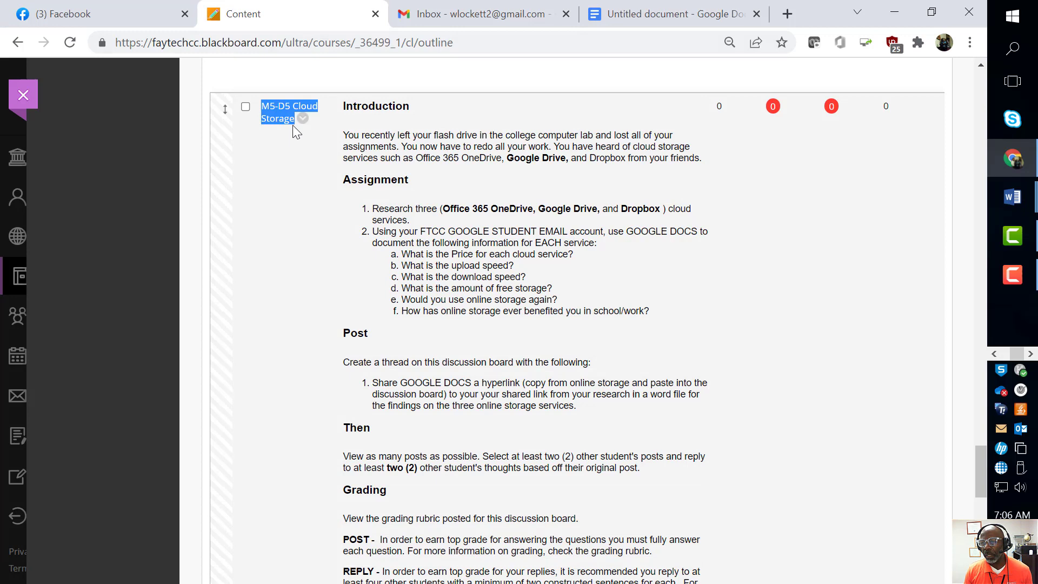
click(293, 125)
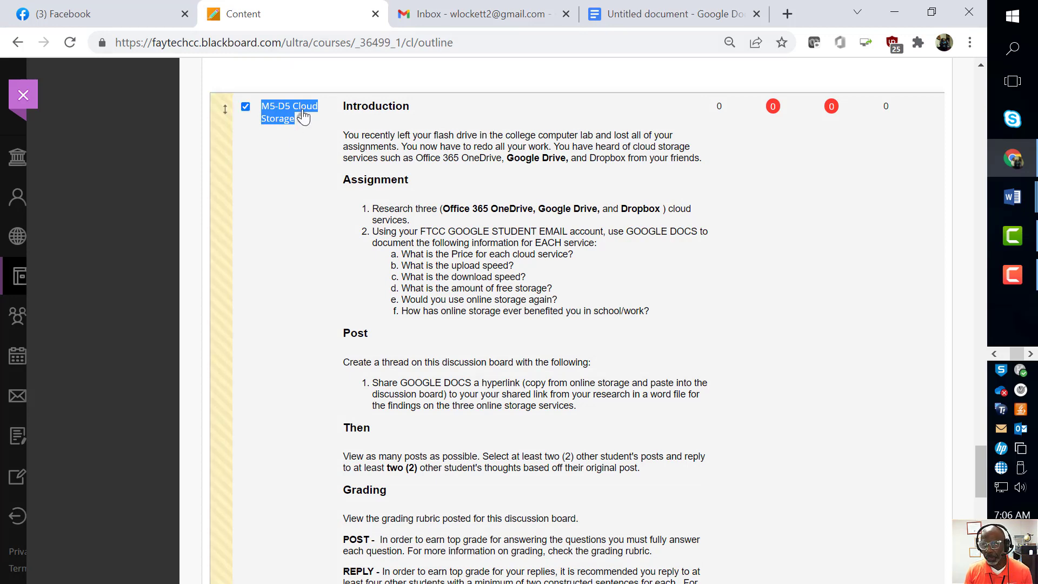
click(614, 19)
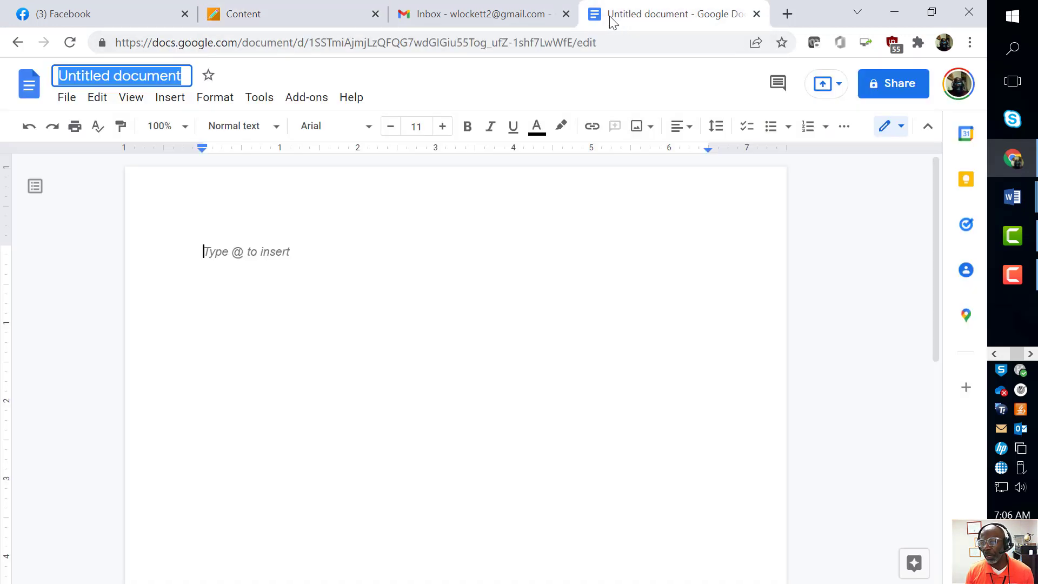
key(ctrl+v)
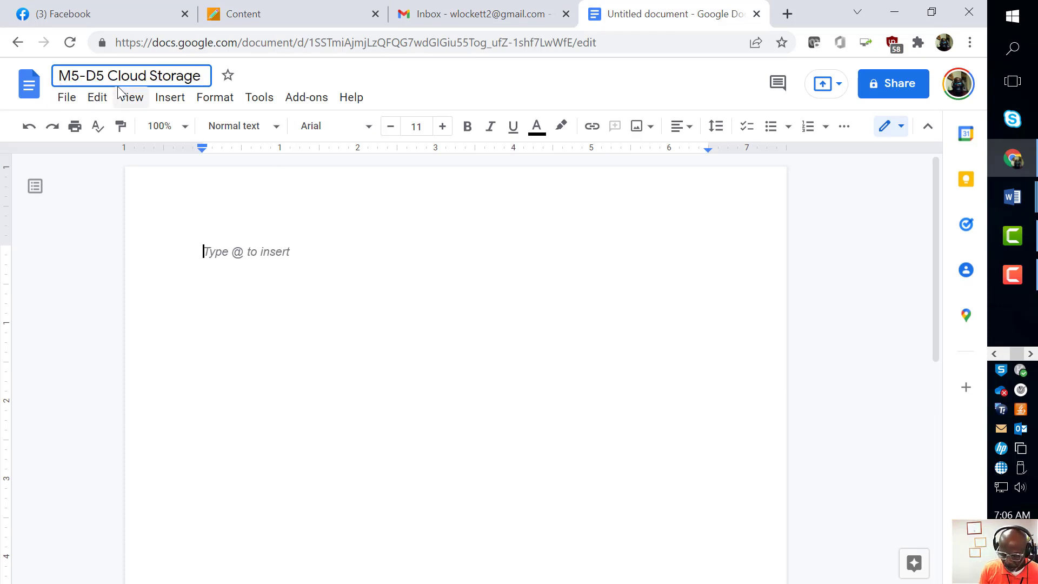
text(-lockett)
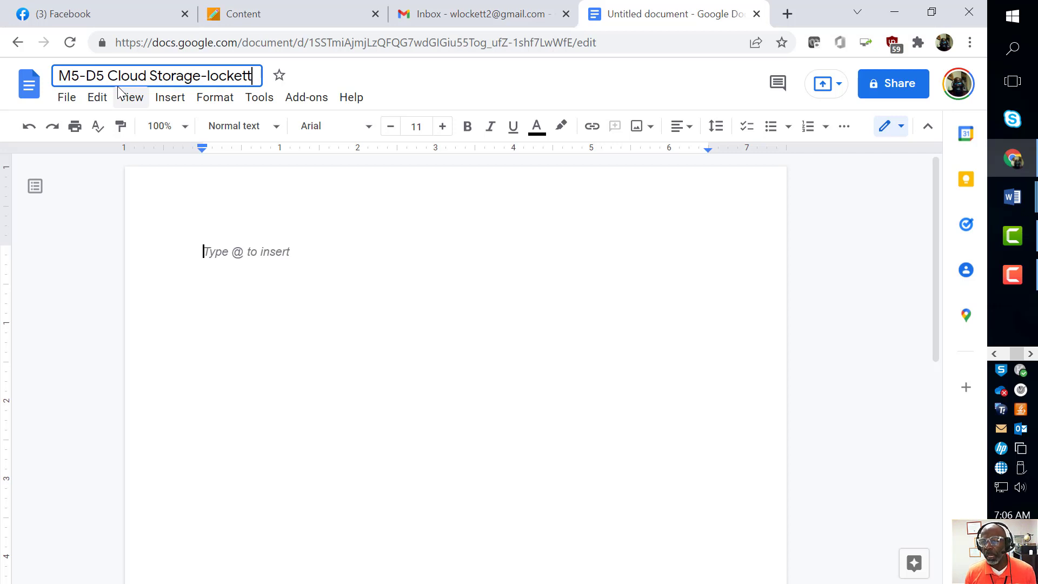
click(192, 247)
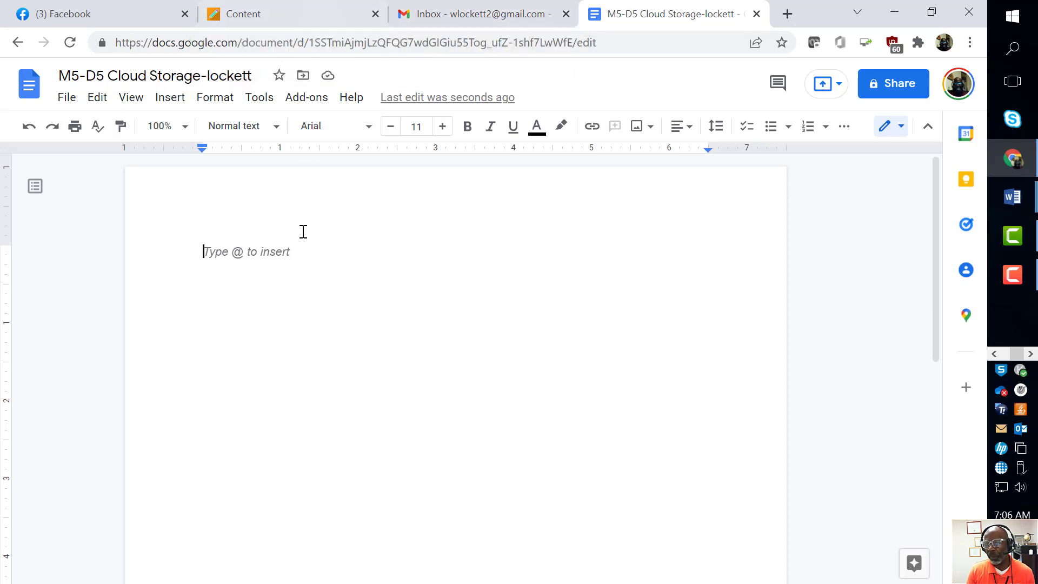
Copy the Assignment and Post instructions text from the Blackboard assignment page.
click(302, 16)
click(301, 254)
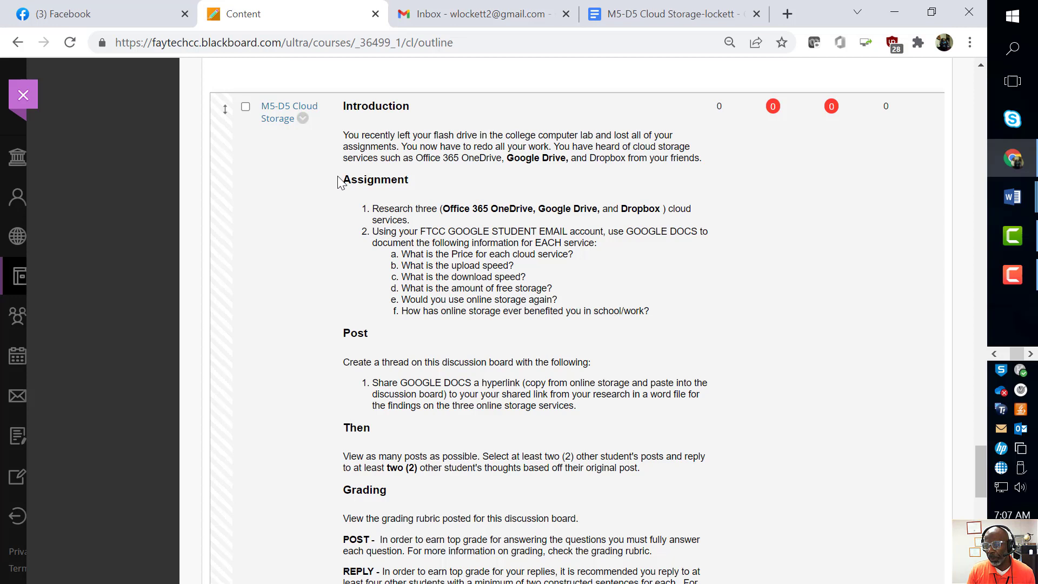
drag(341, 180, 595, 410)
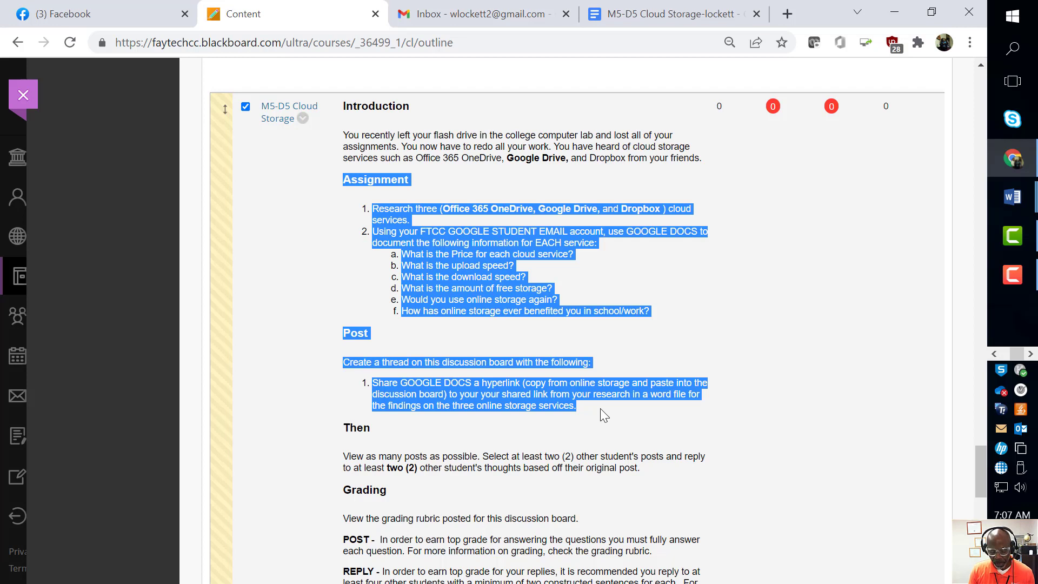
right_click(457, 284)
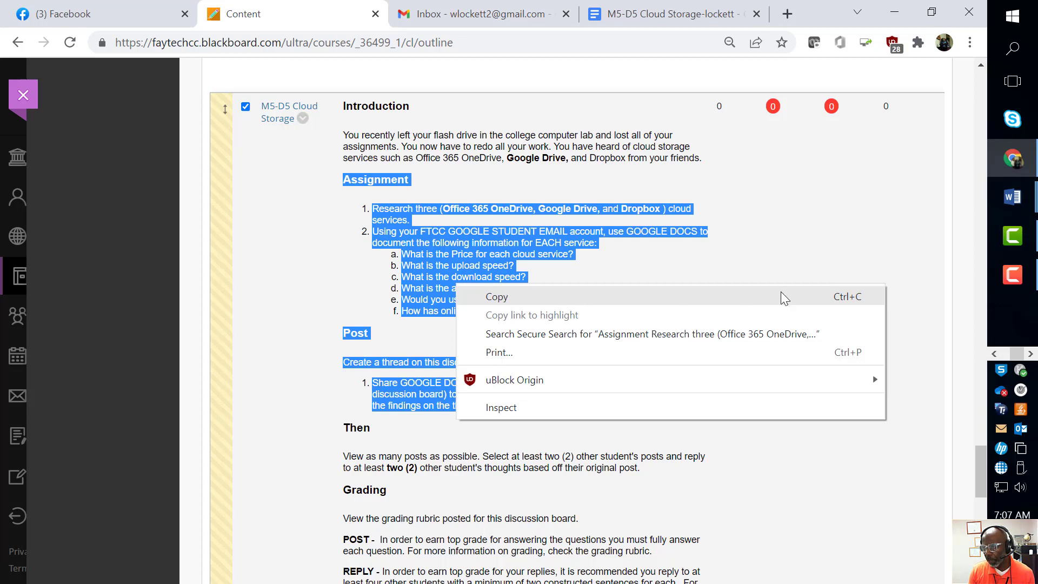
click(525, 296)
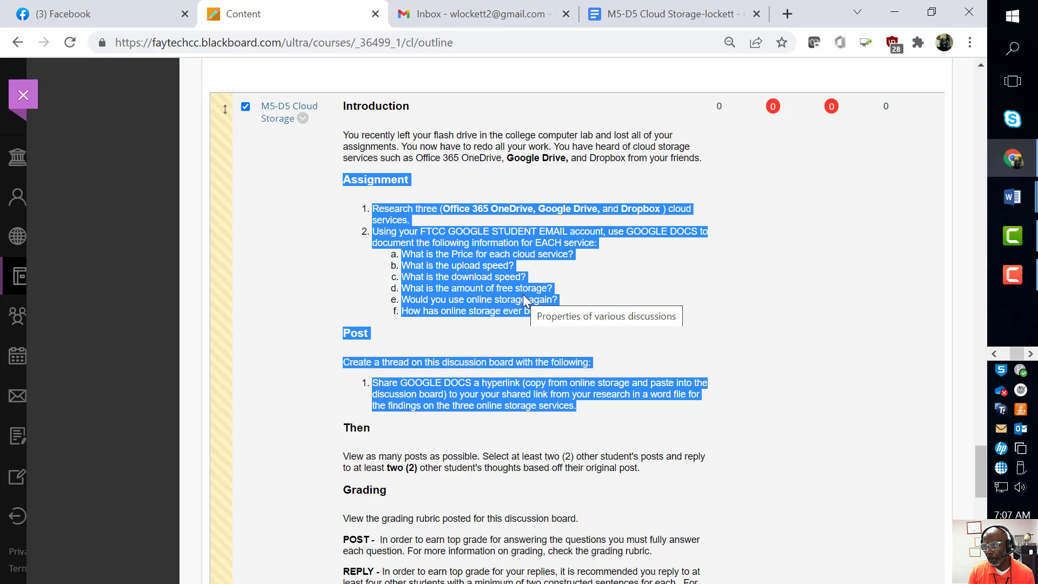
click(668, 15)
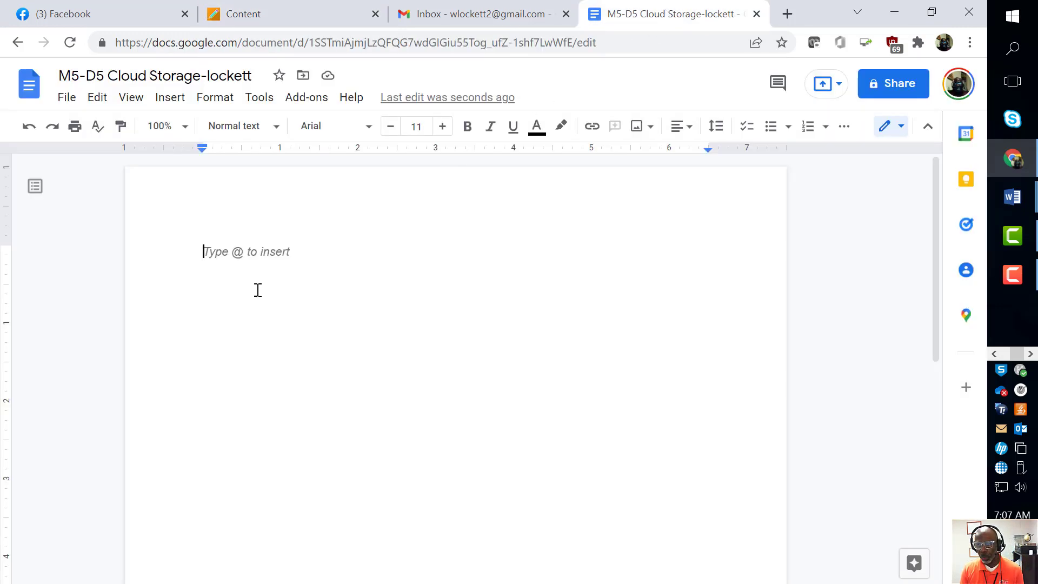
Paste the instructions into the document and select the 'What is the Price for each cloud service?' line.
key(ctrl+v)
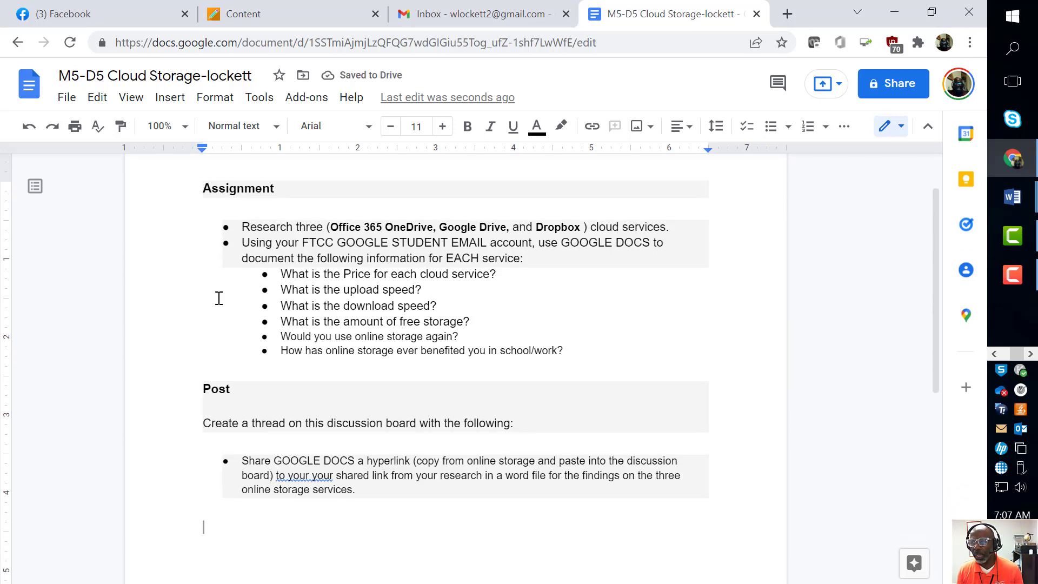
scroll(219, 297, up, 2)
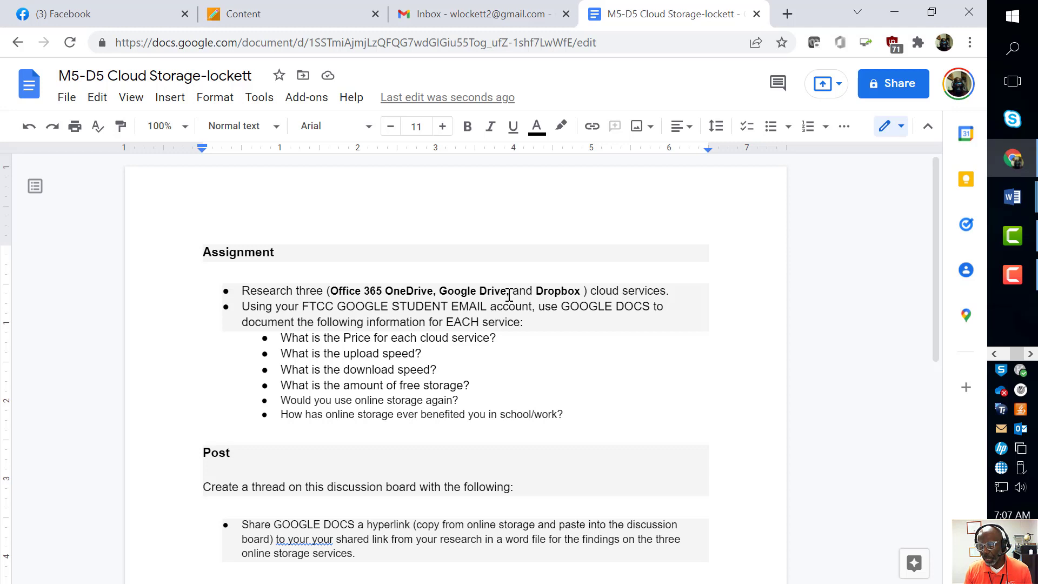
drag(506, 340, 283, 342)
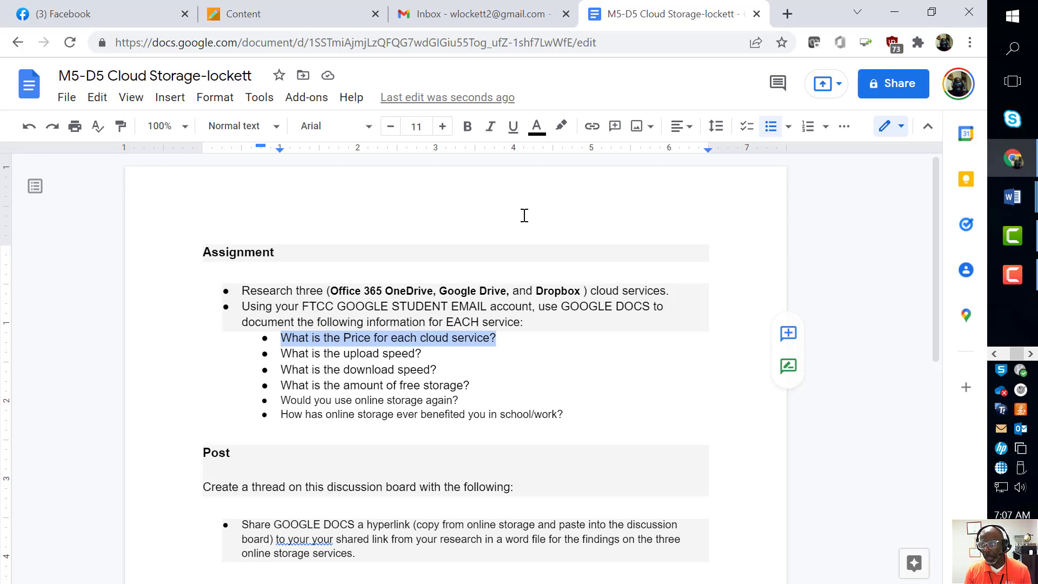
Search Yahoo for the price question reworded for one drive, without the question mark.
click(788, 14)
key(ctrl+v)
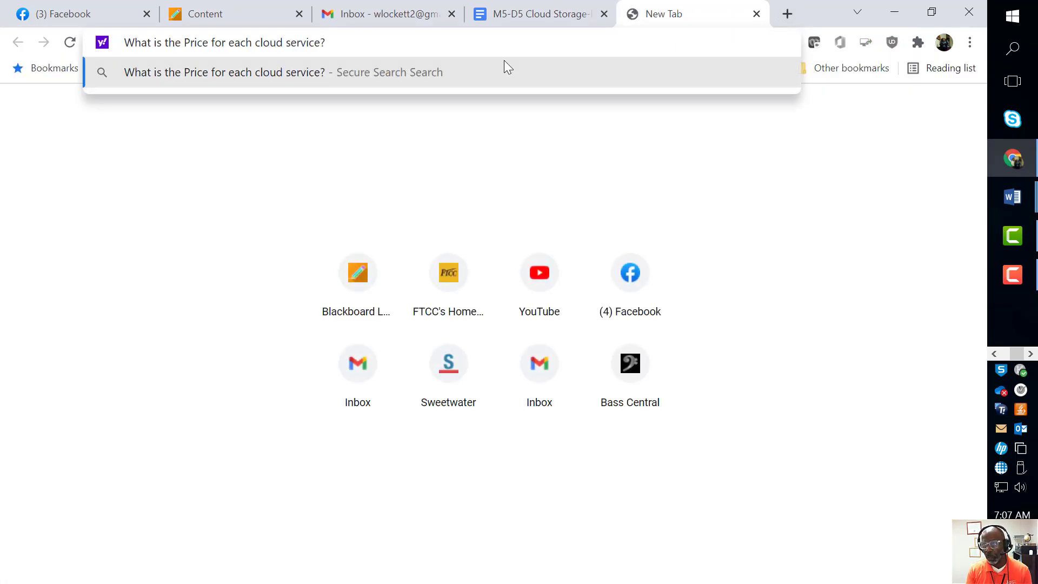
key(BackSpace)
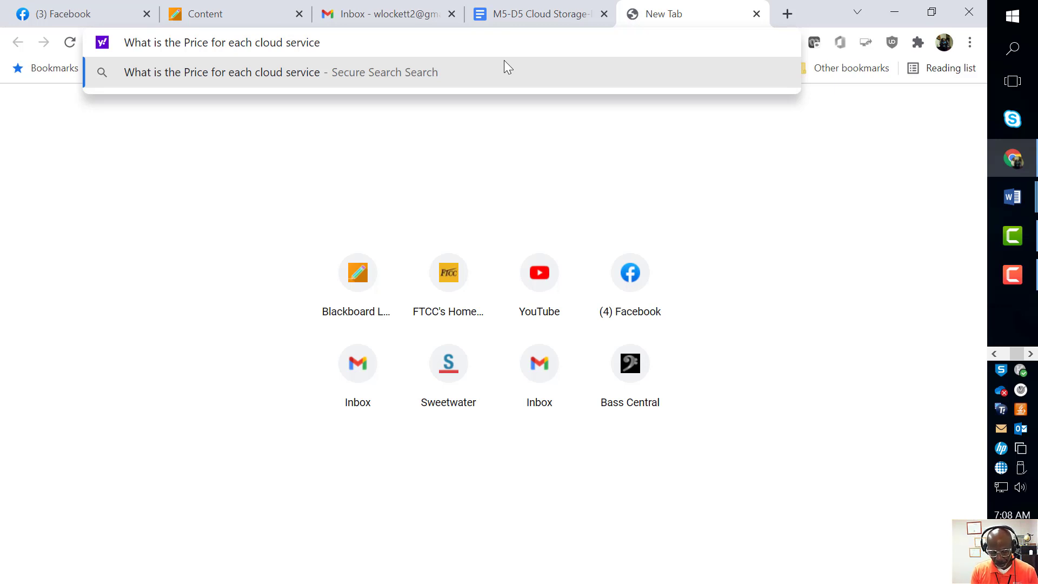
text(n)
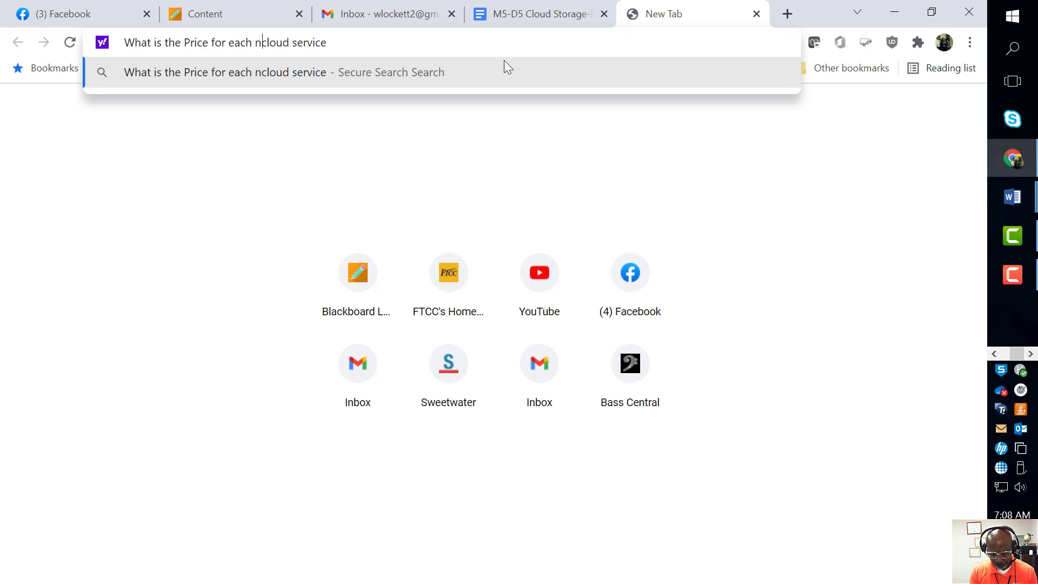
text(ne)
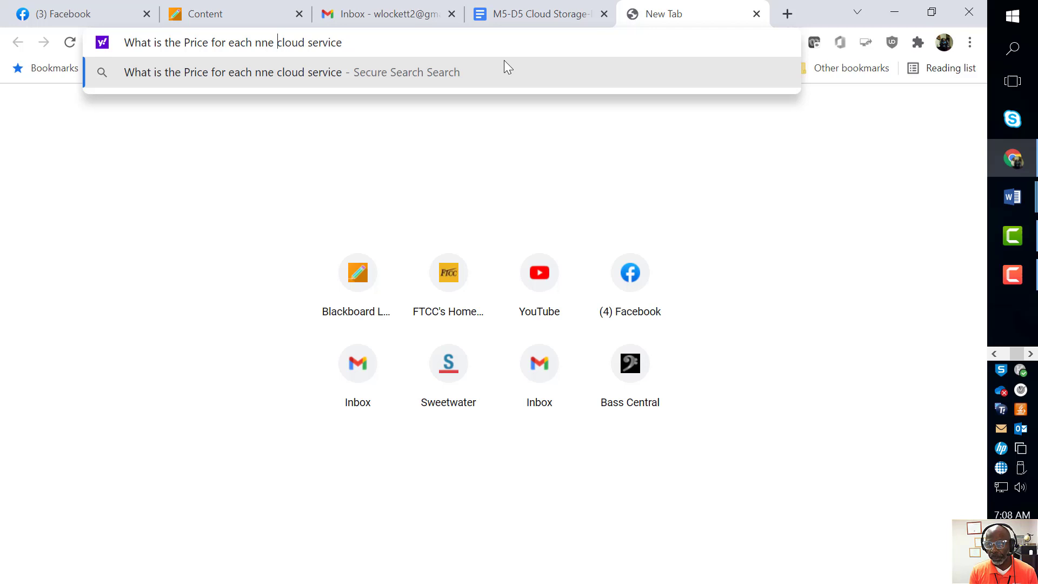
key(BackSpace)
key(BackSpace)
key(BackSpace)
key(BackSpace)
text(one)
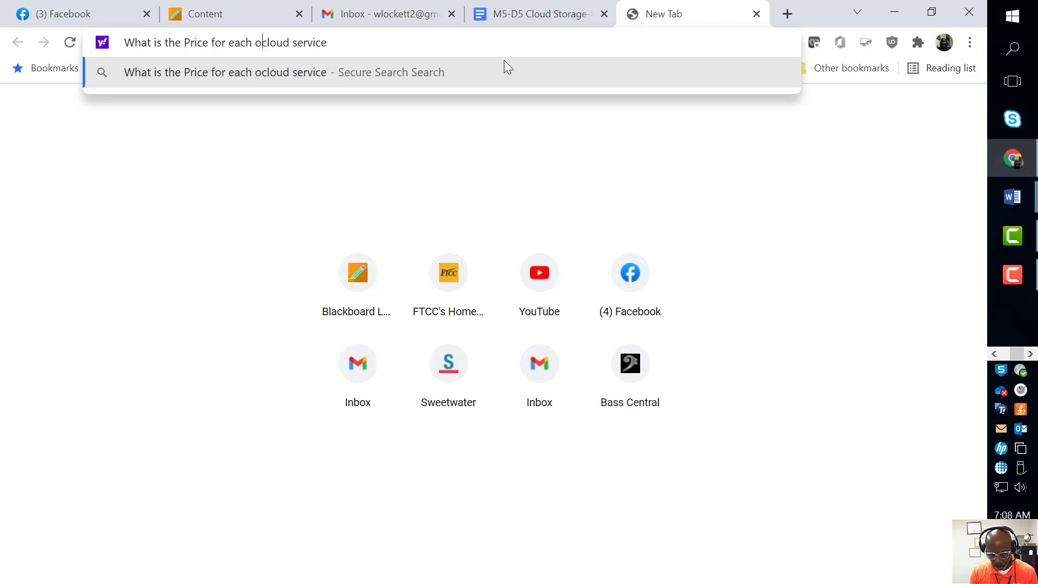
text( drive)
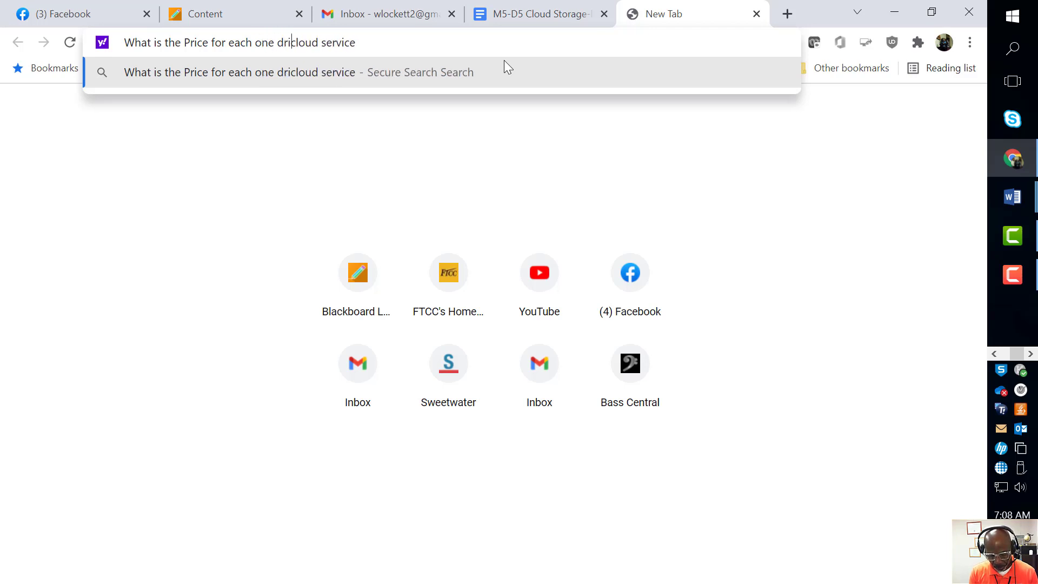
key(Return)
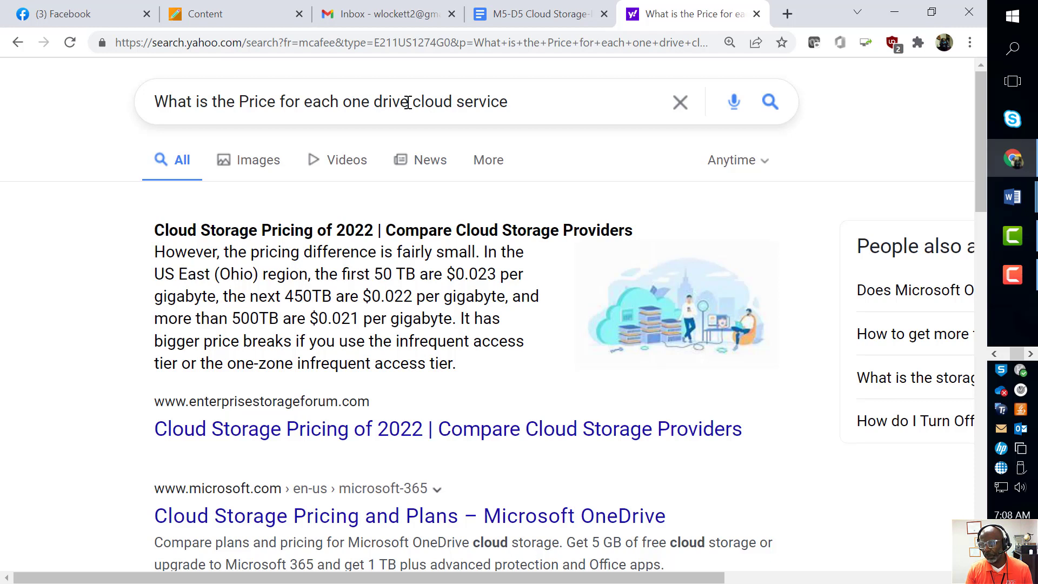
drag(408, 102, 346, 106)
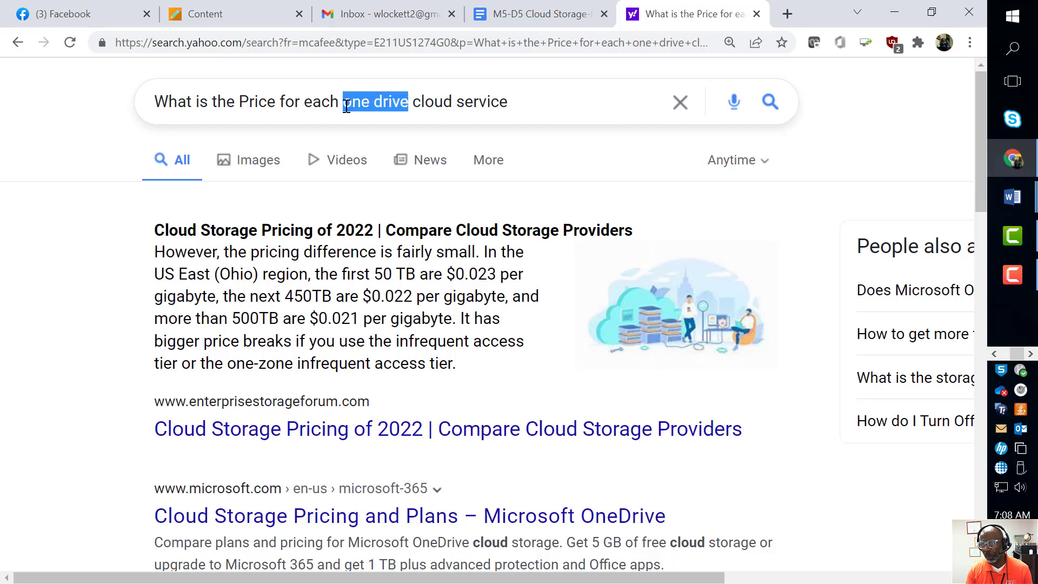
Remove the duplicated 'your' so the last Post bullet reads 'to your shared link'.
click(539, 14)
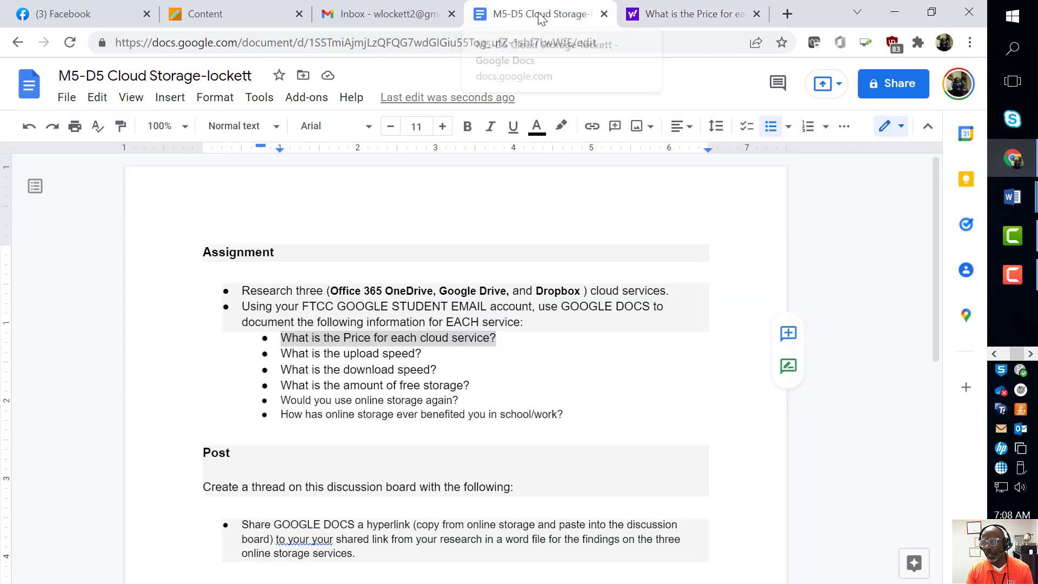
click(457, 353)
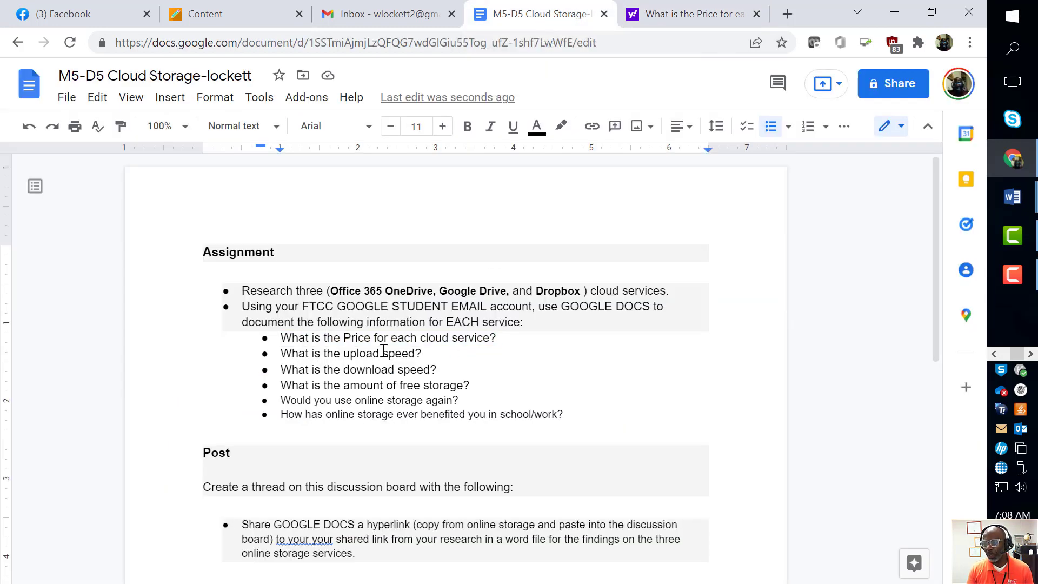
scroll(381, 373, down, 2)
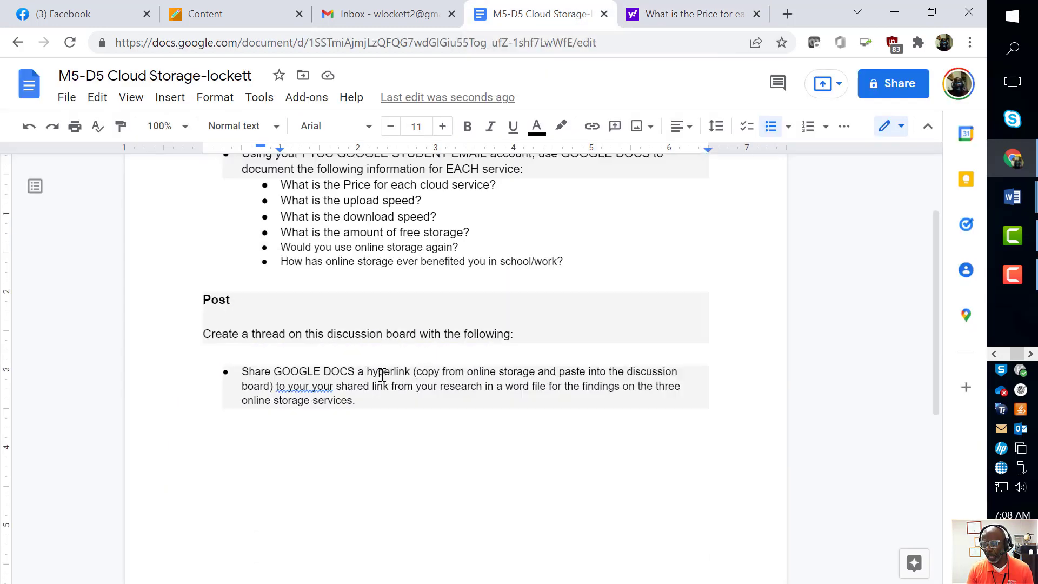
scroll(382, 374, up, 2)
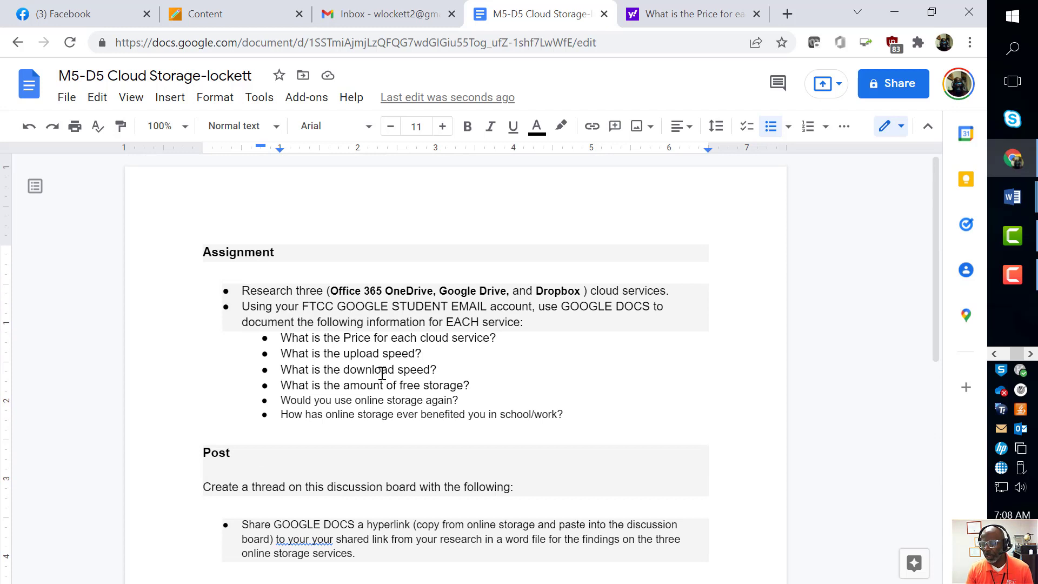
scroll(381, 373, down, 1)
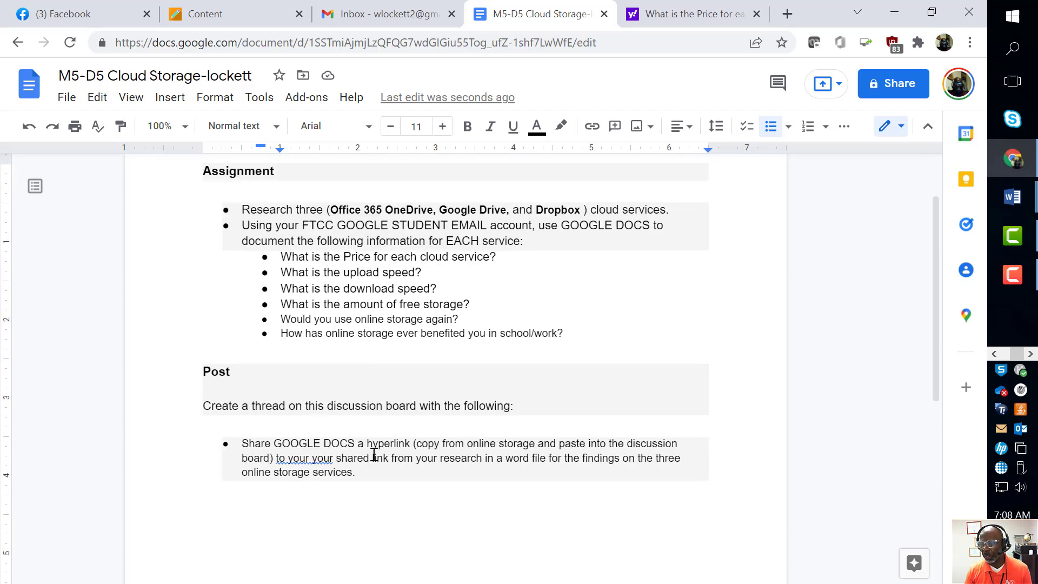
click(310, 460)
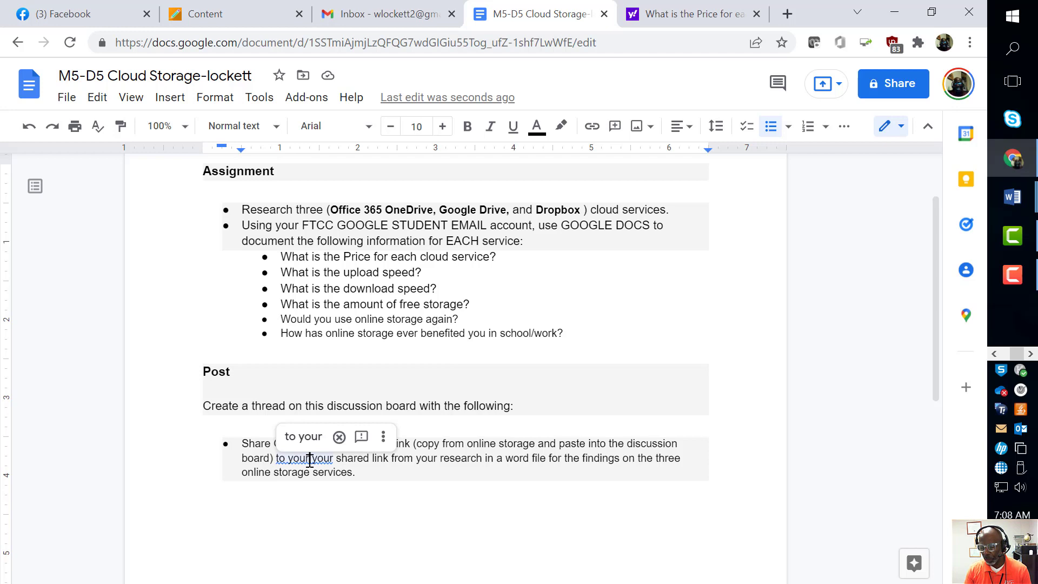
key(BackSpace)
key(BackSpace)
key(BackSpace)
key(BackSpace)
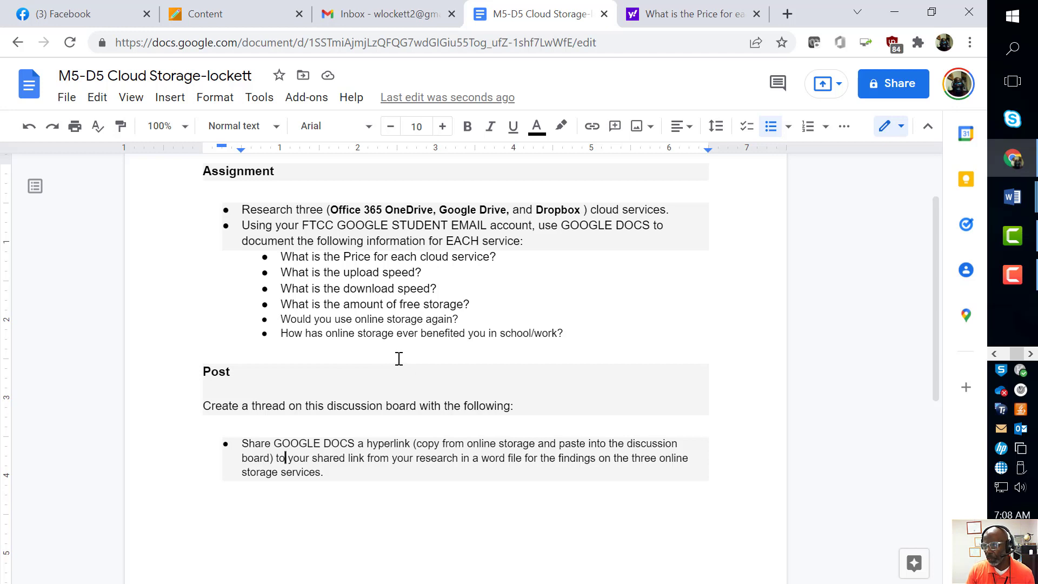
In the Share dialog, switch general access to Anyone with the link, then back to Restricted.
click(898, 89)
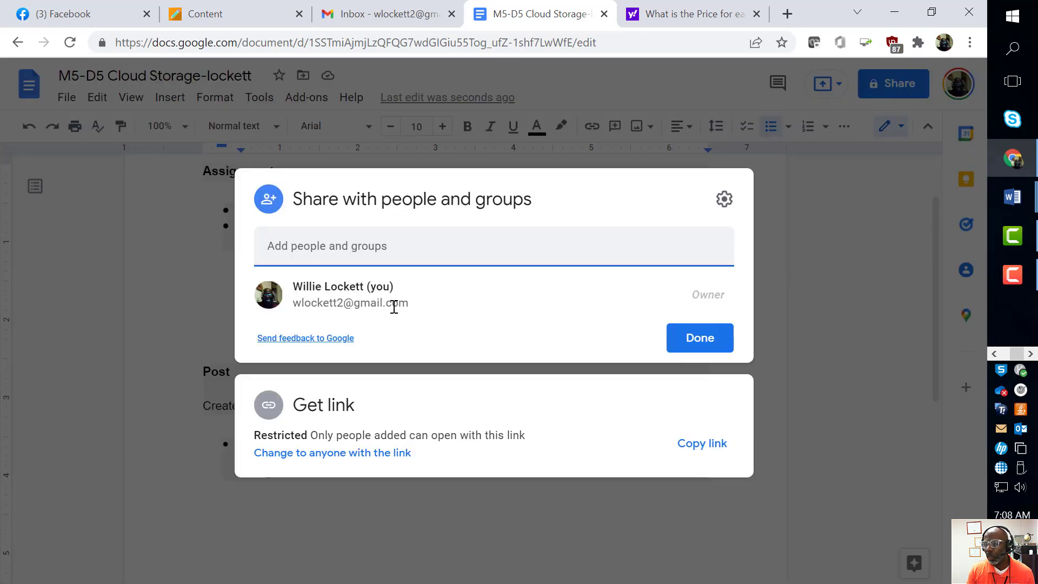
click(272, 411)
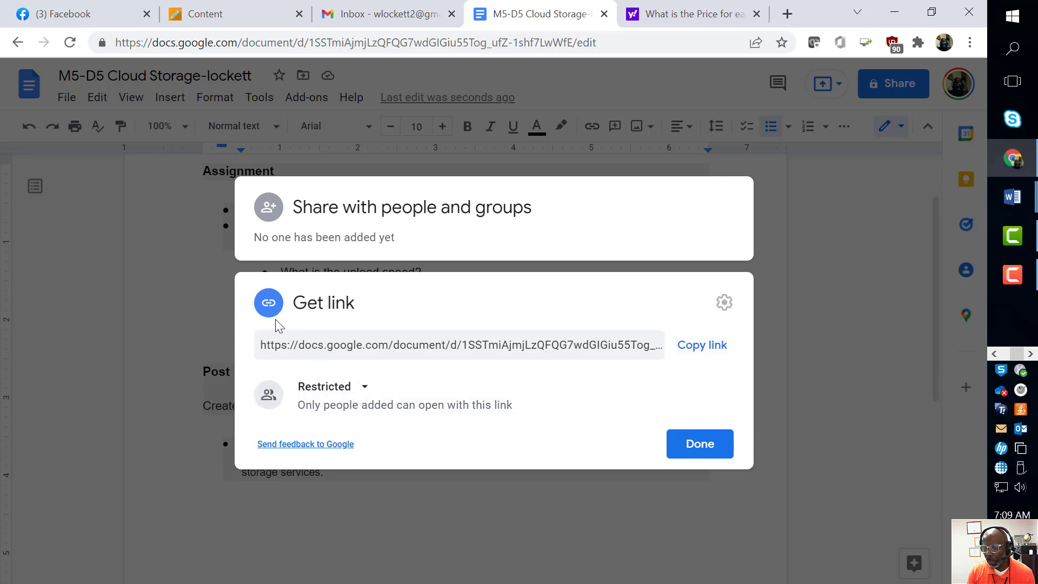
click(365, 396)
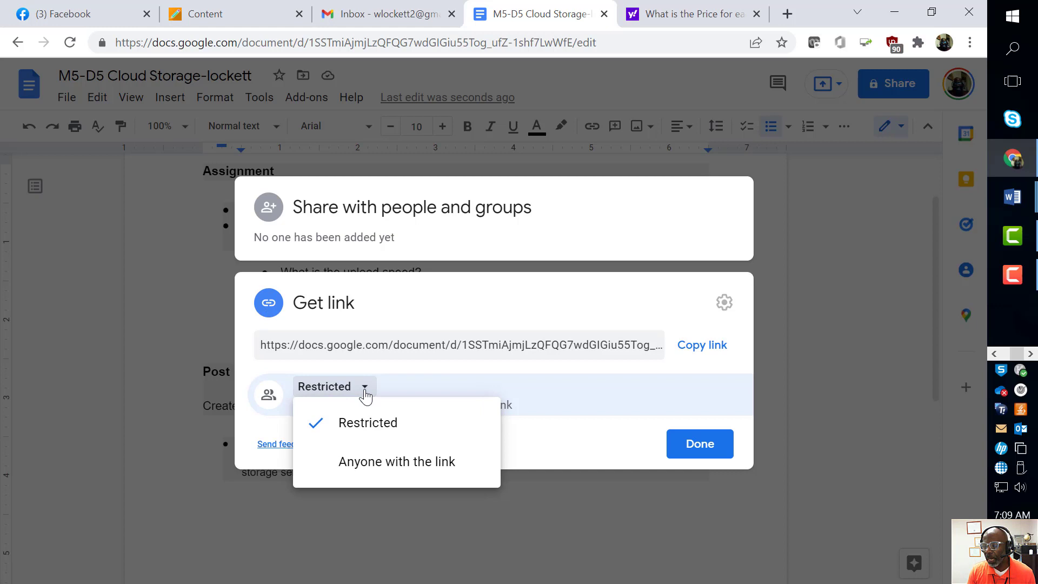
click(373, 464)
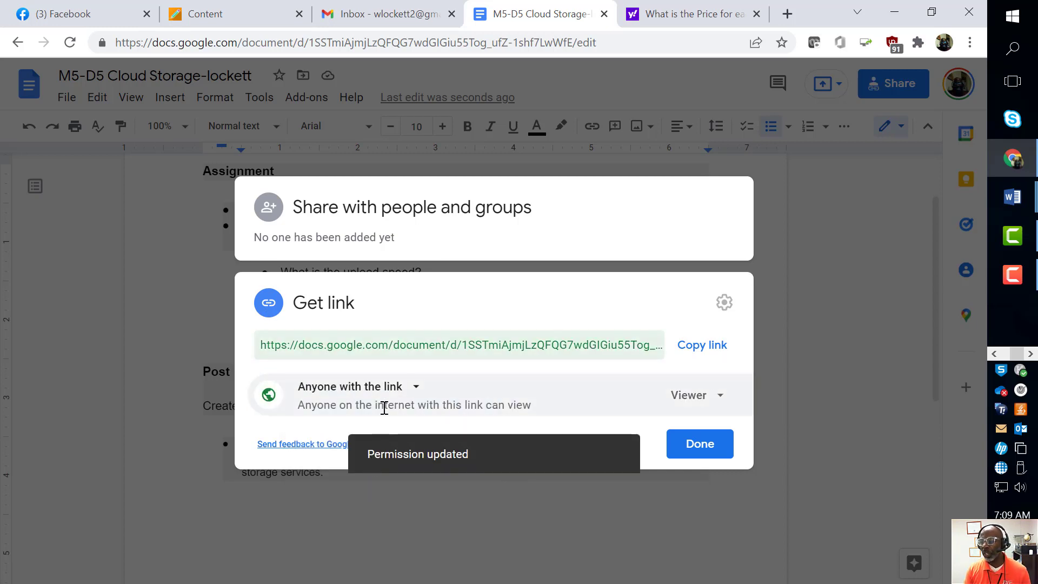
click(415, 387)
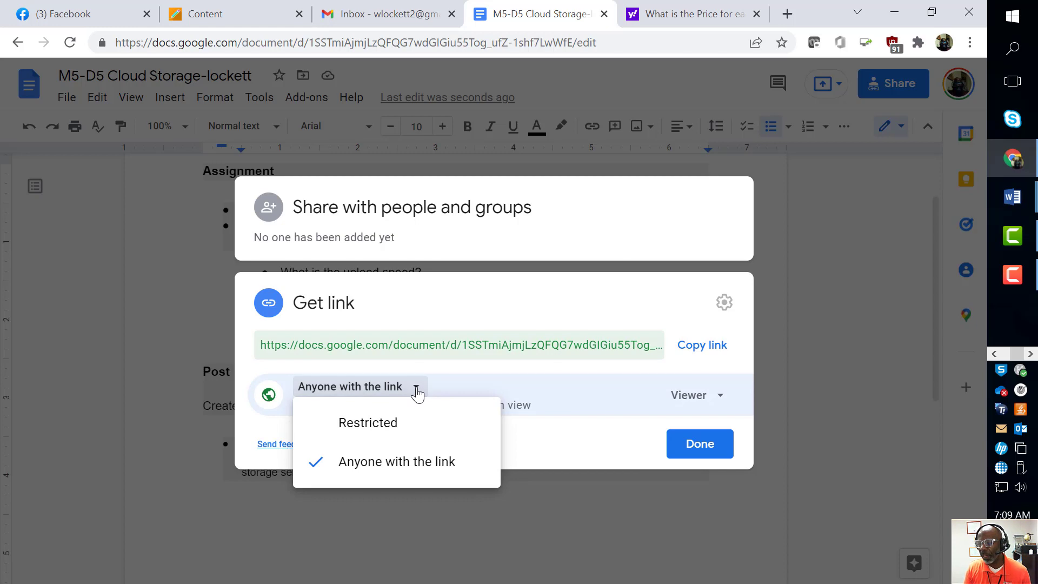
click(409, 425)
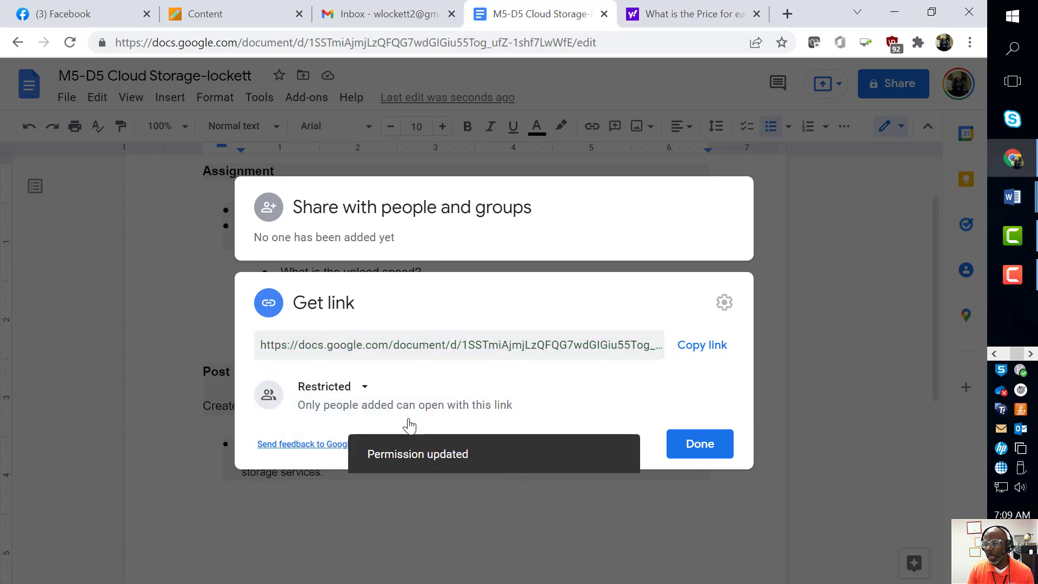
click(344, 237)
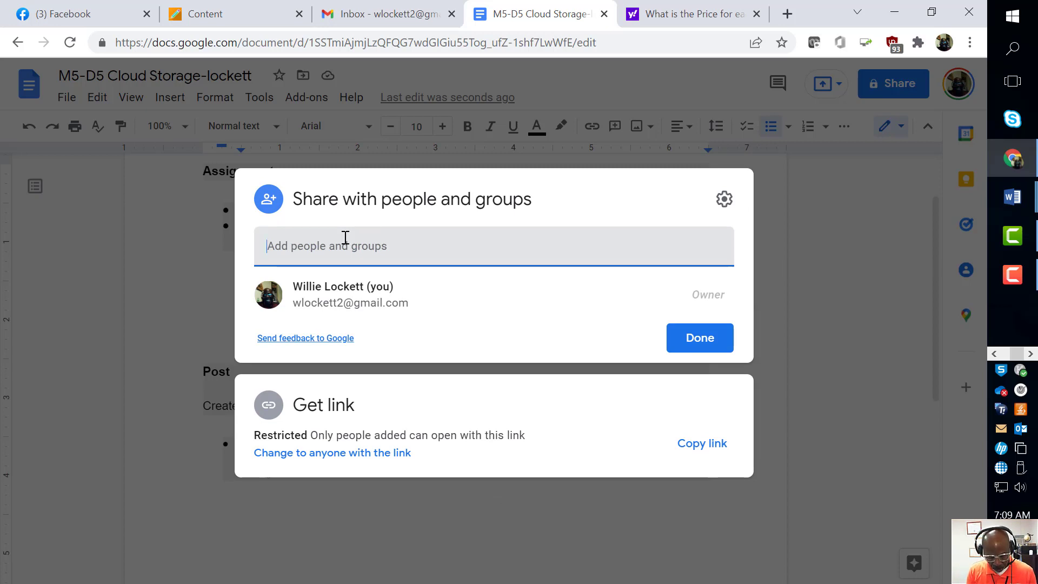
text(drwili)
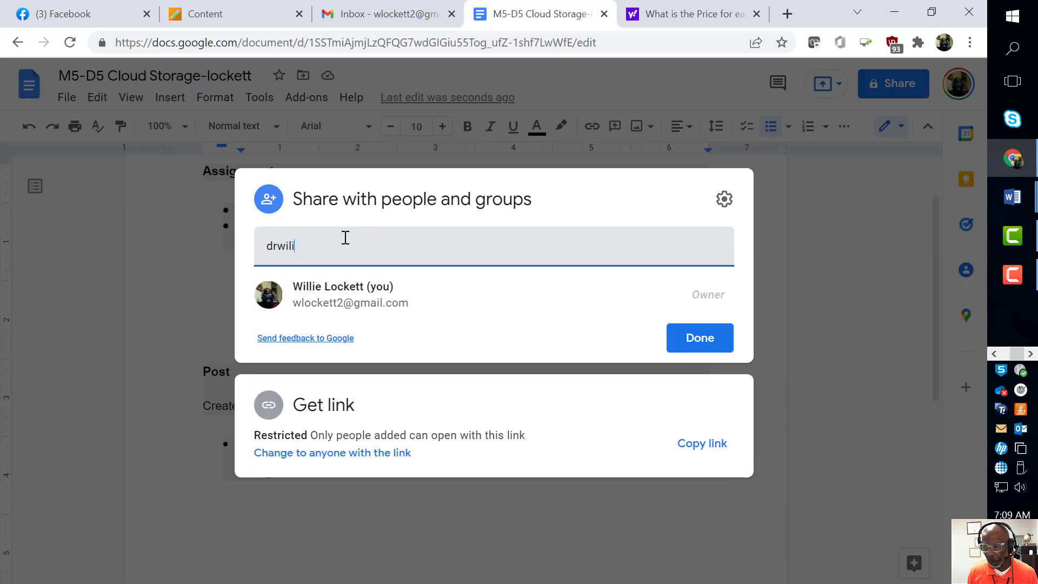
key(BackSpace)
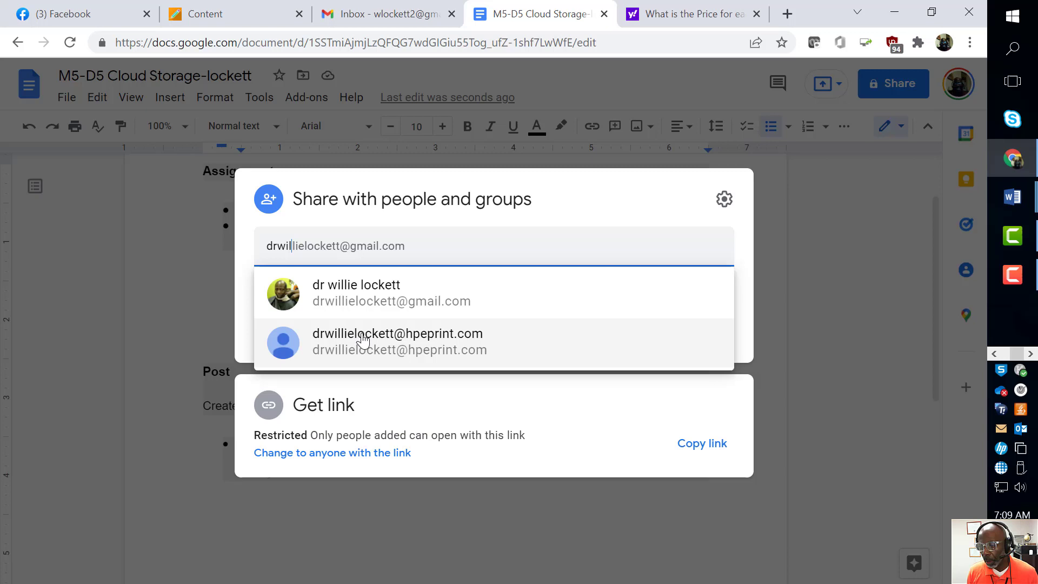
click(355, 292)
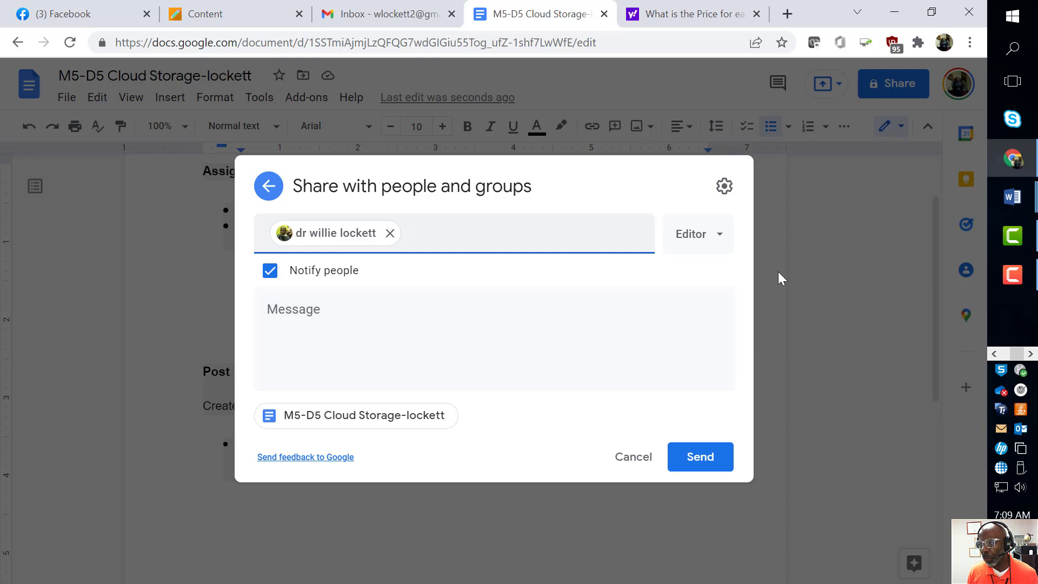
click(725, 244)
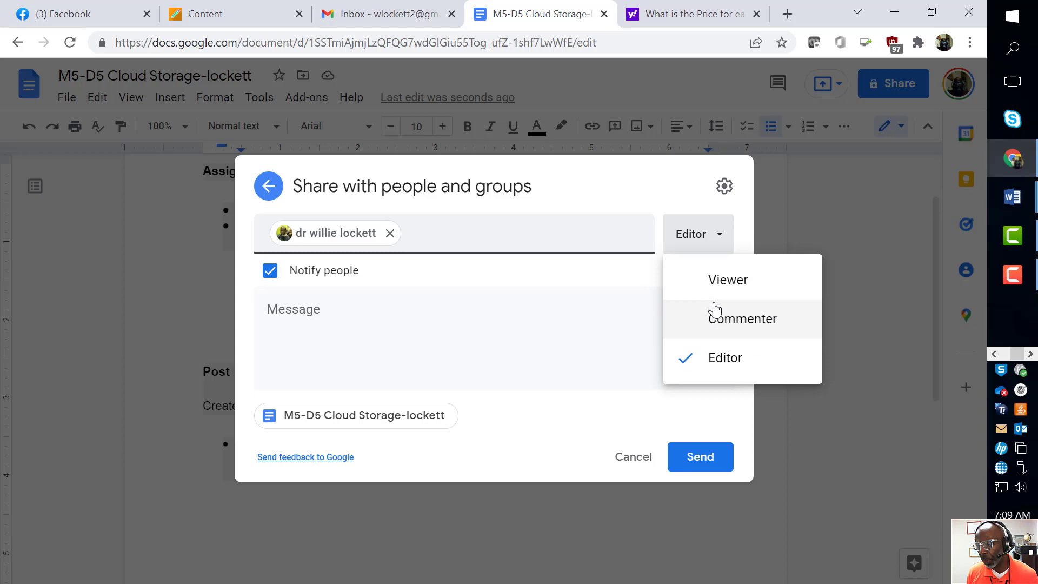
click(268, 187)
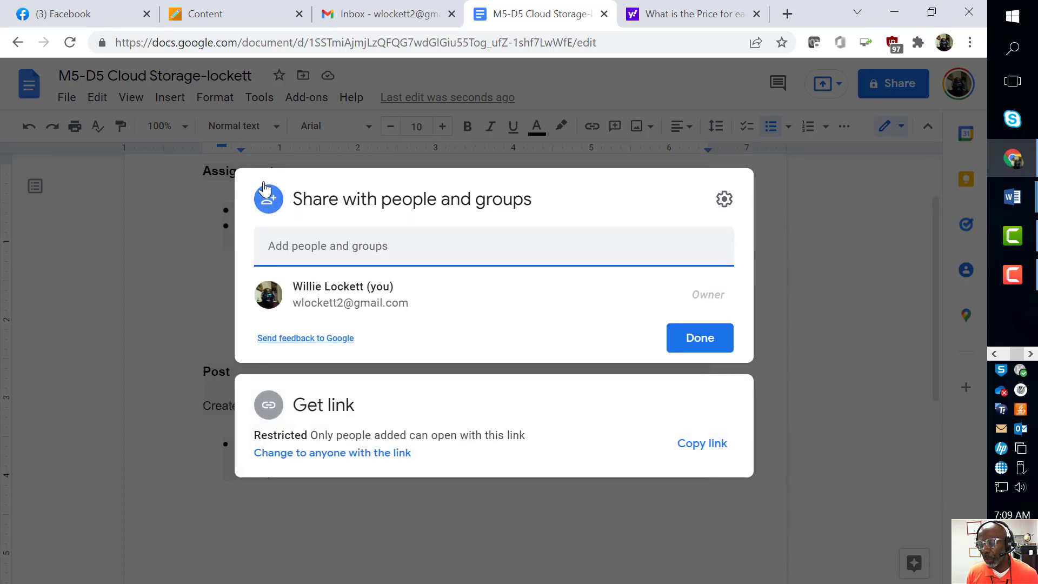
Set link access to Anyone with the link, copy the share link, and return to Blackboard.
click(270, 408)
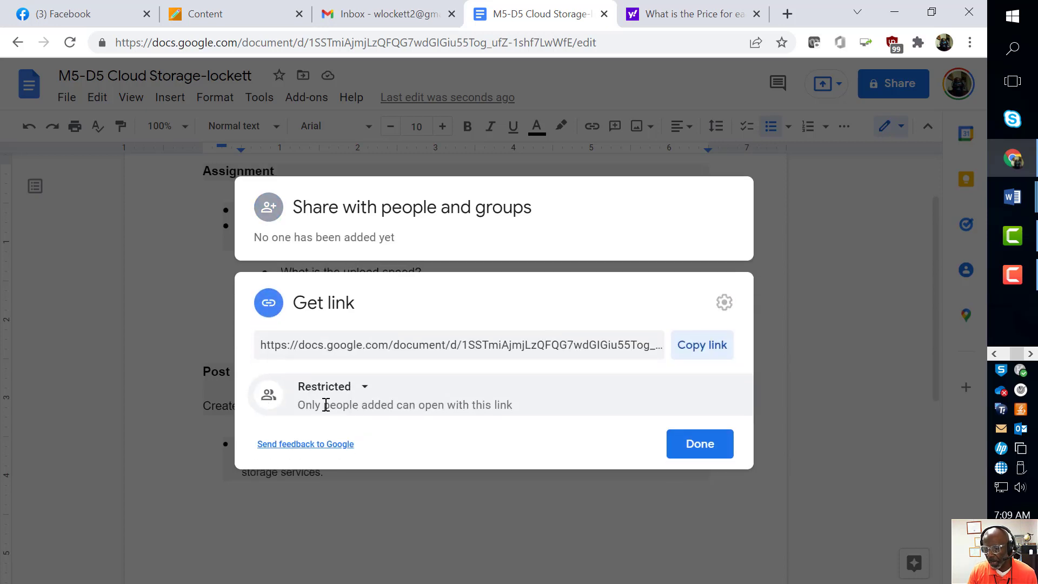
click(368, 398)
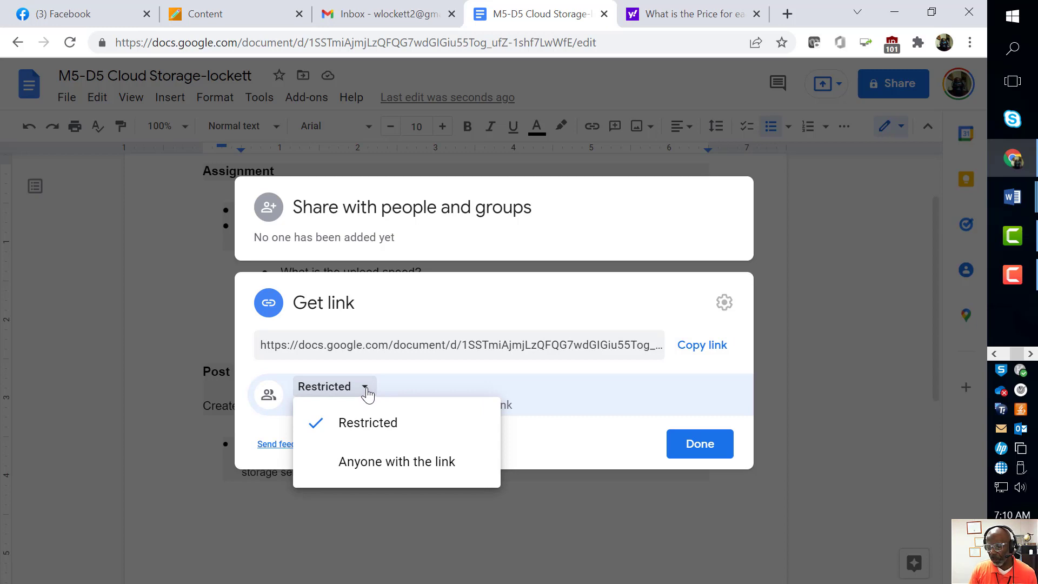
click(377, 465)
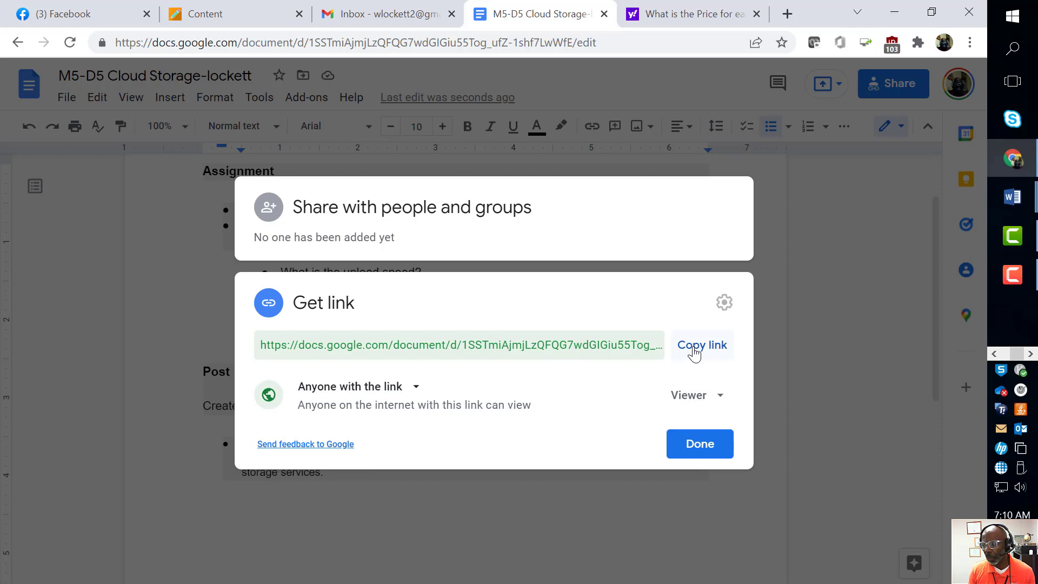
click(695, 352)
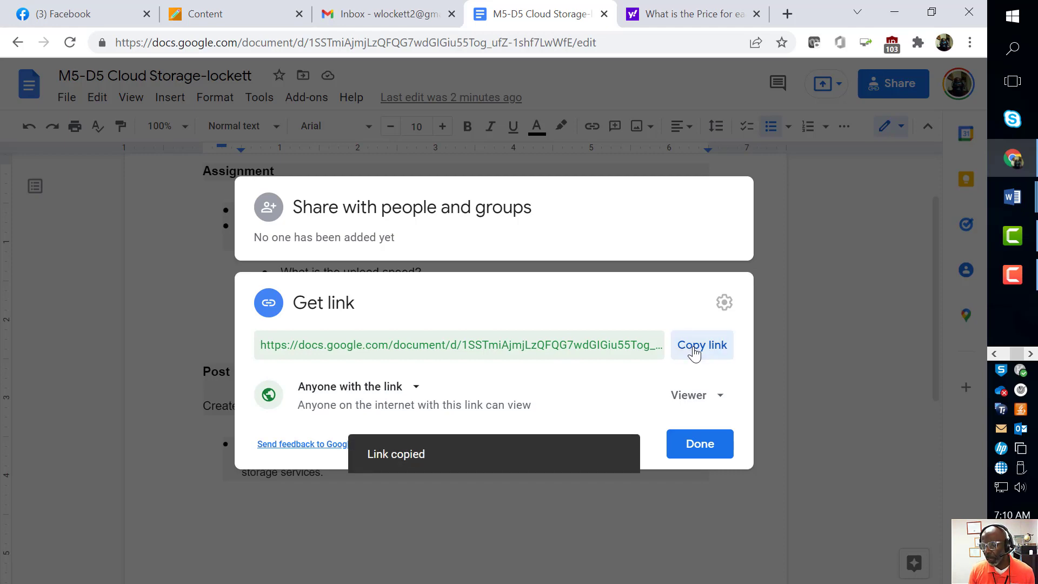
click(703, 446)
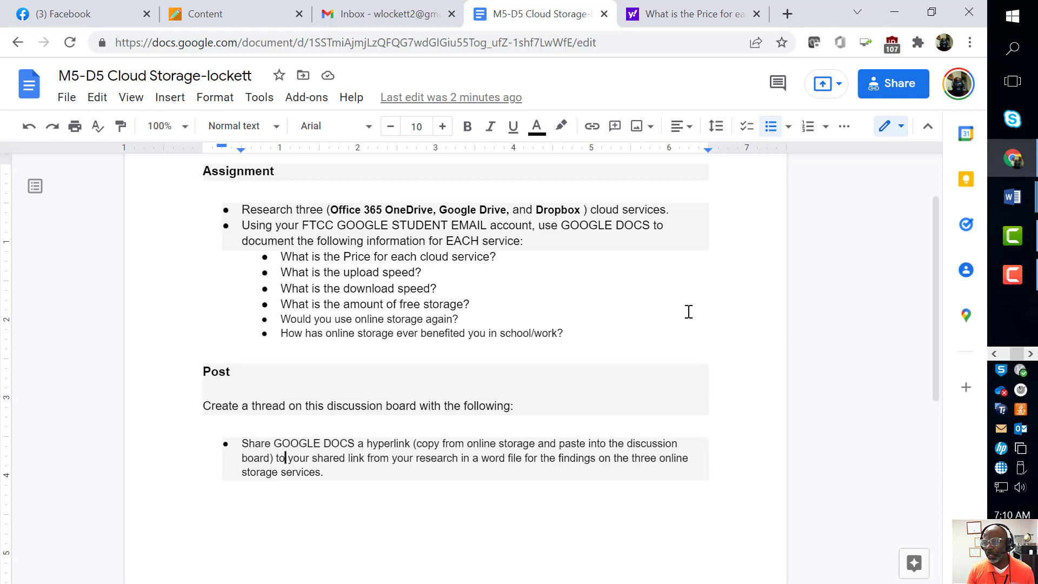
click(427, 559)
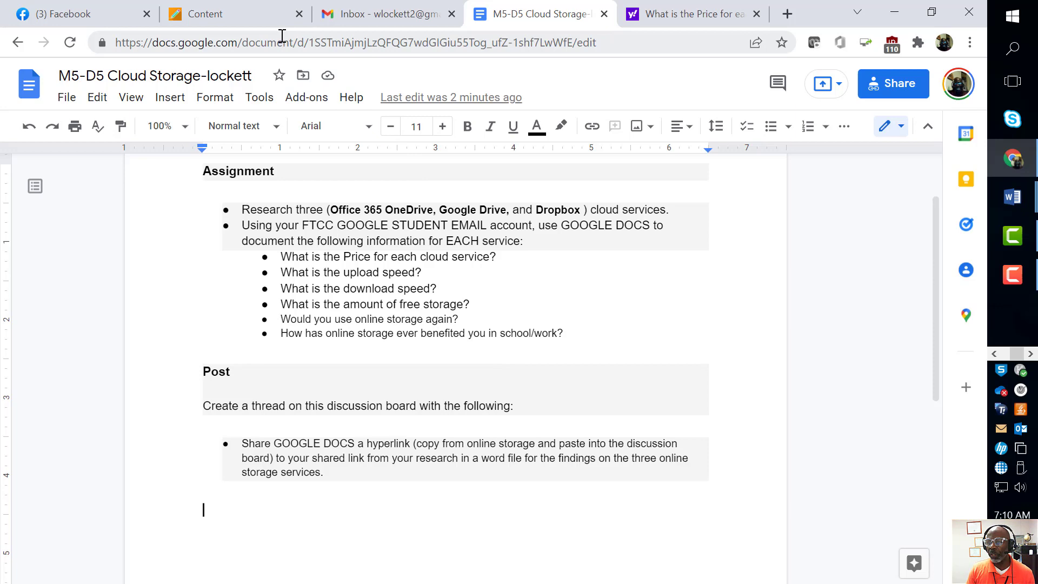
click(251, 17)
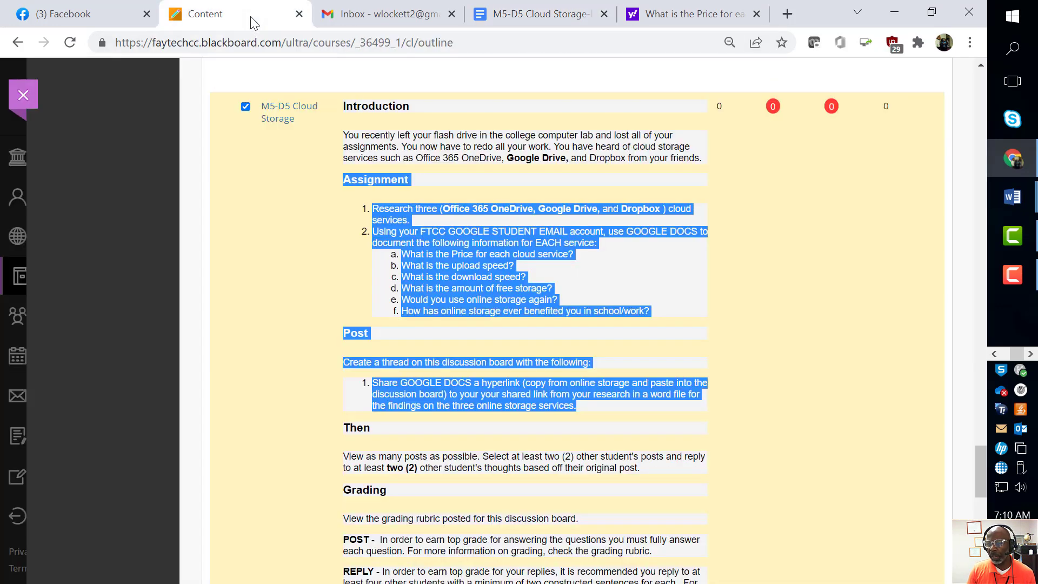
Open the M5-D5 Cloud Storage discussion forum and start a new thread.
click(275, 225)
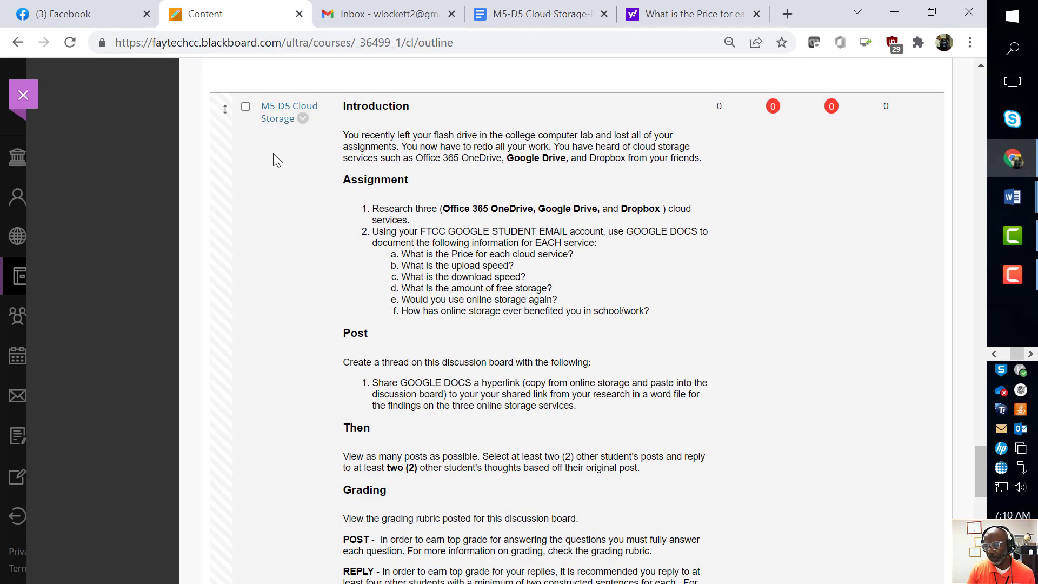
click(276, 117)
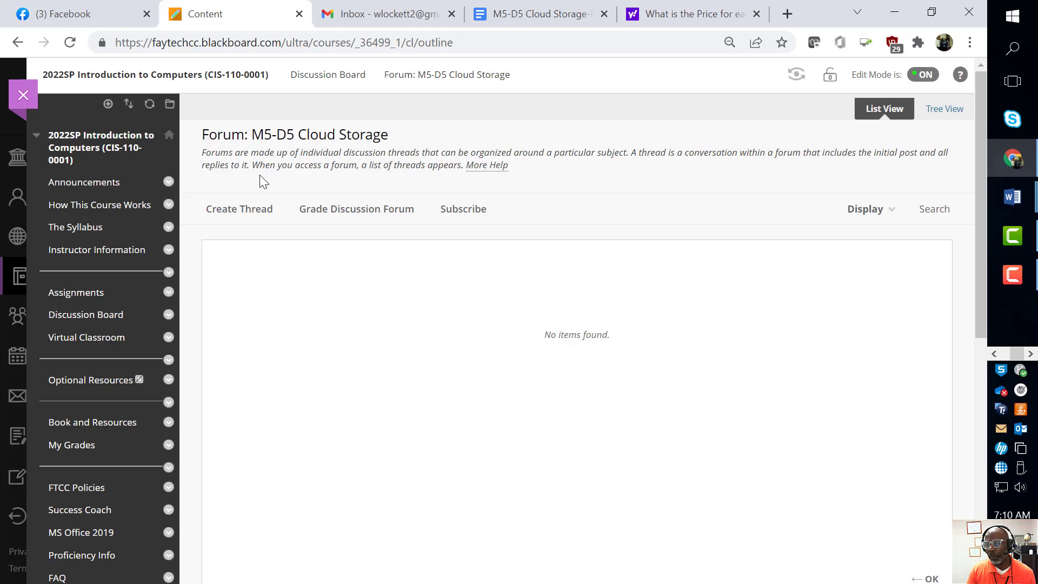
click(225, 210)
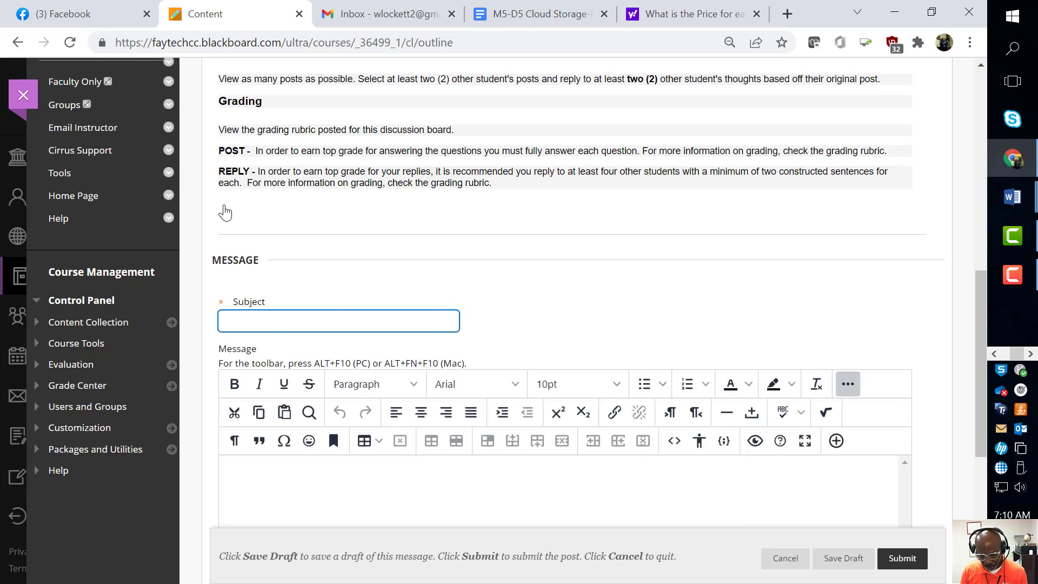
Enter subject 'DB5-' plus the student's surname and message 'Attached is my assignment', then select the message.
text(DB)
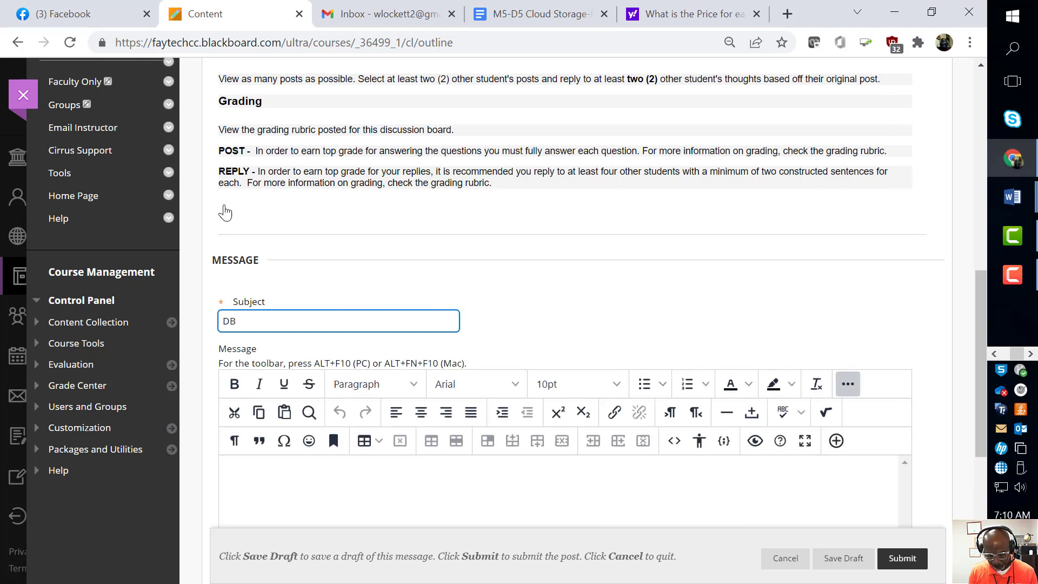
text(5-)
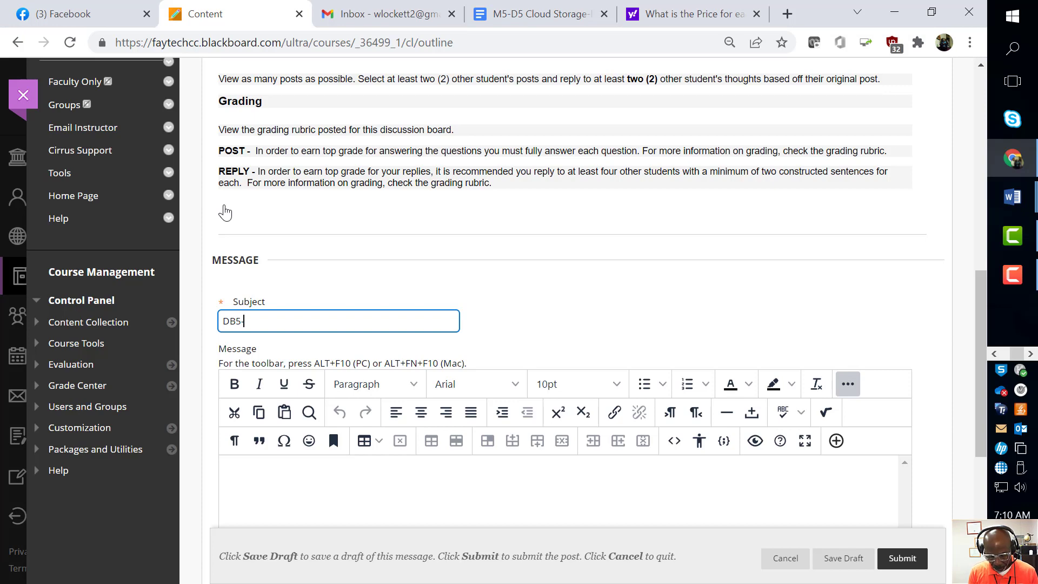
text(lockett)
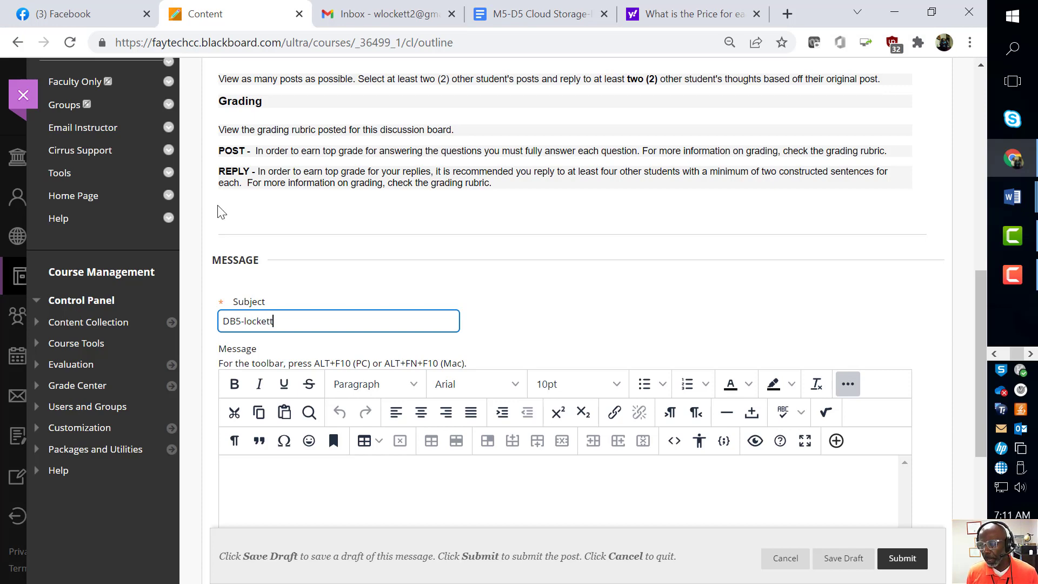
scroll(222, 209, down, 3)
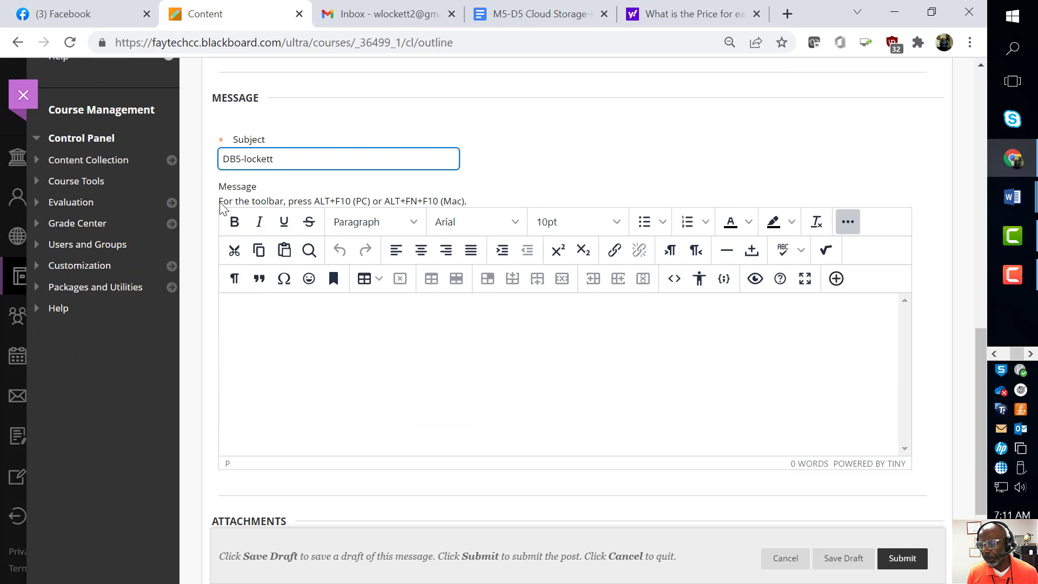
click(256, 330)
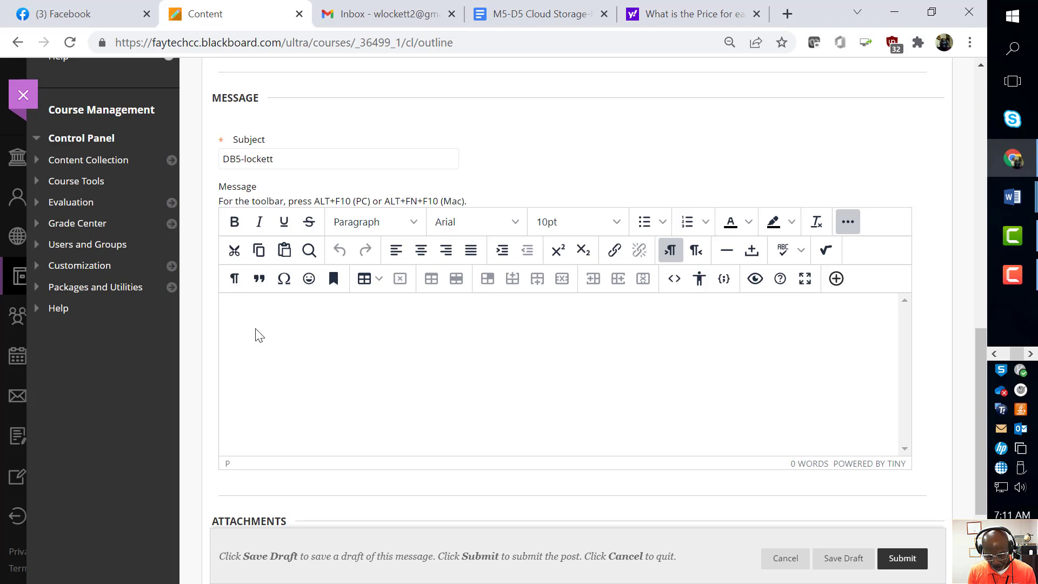
text(Attached )
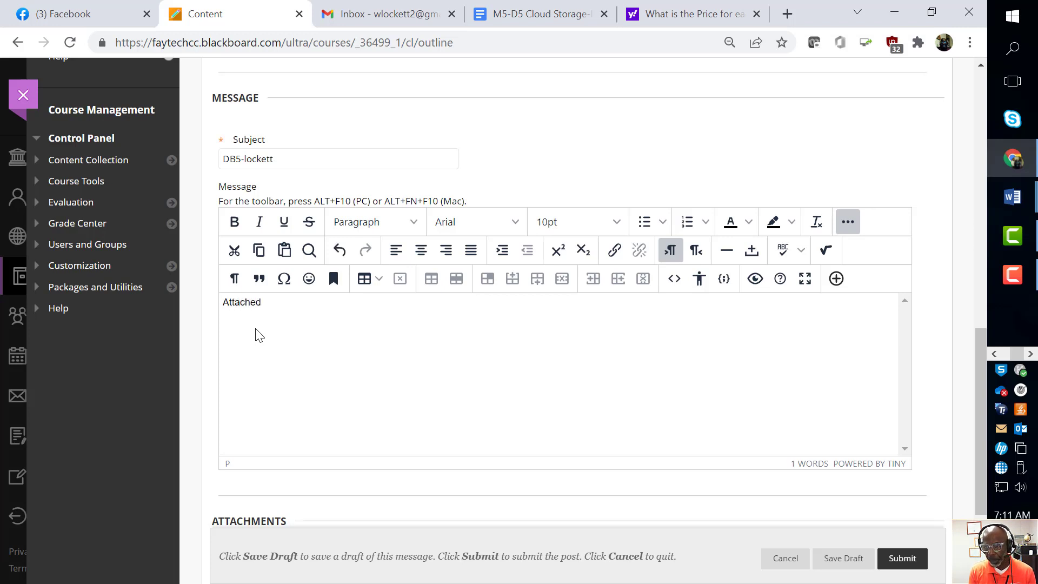
text(is my a)
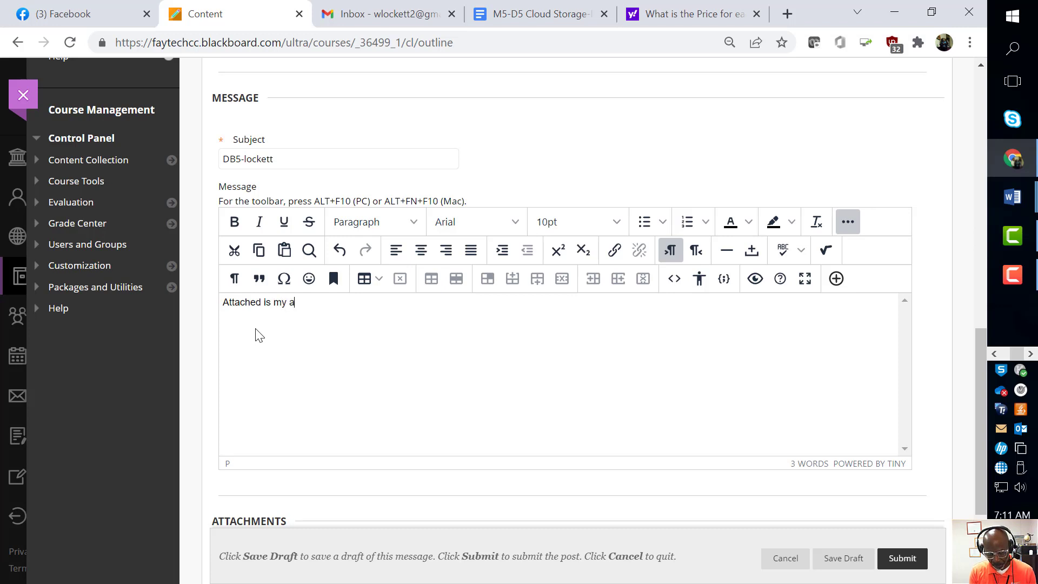
text(ssignment)
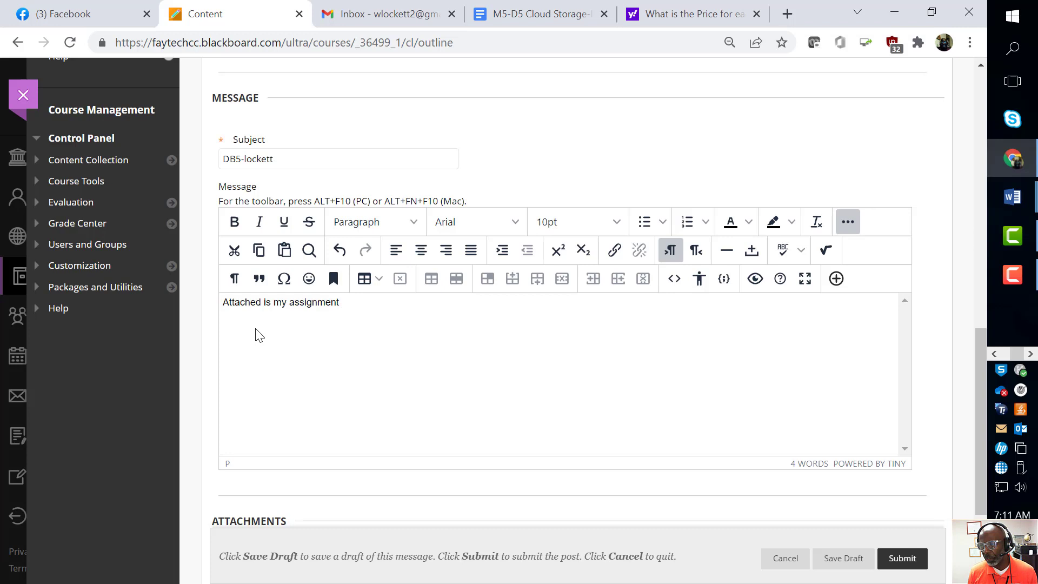
drag(344, 301, 225, 303)
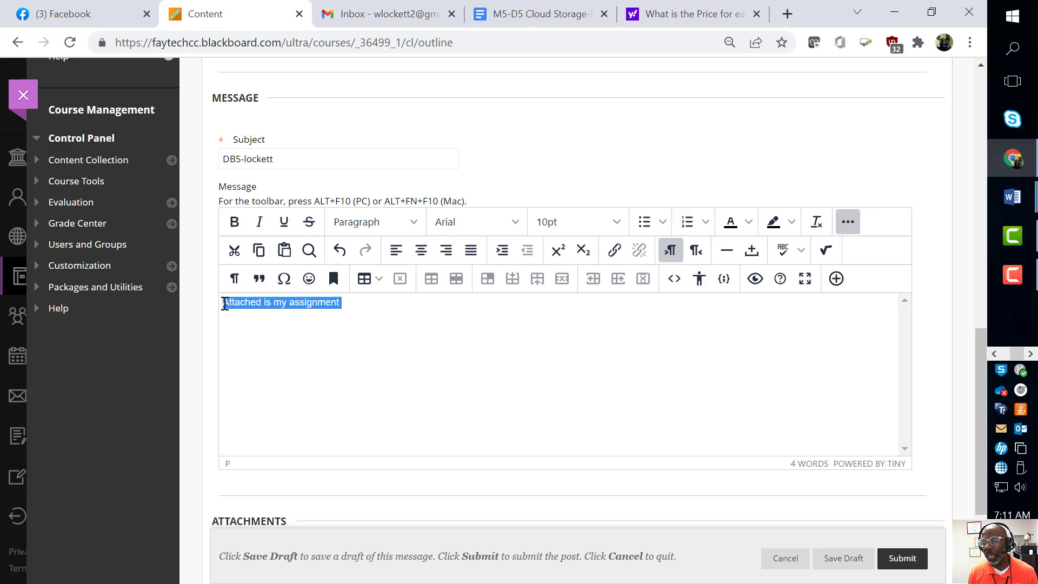
Link 'Attached is my assignment' to the pasted Google Doc URL, titled 'my link', opening in the current window.
click(616, 251)
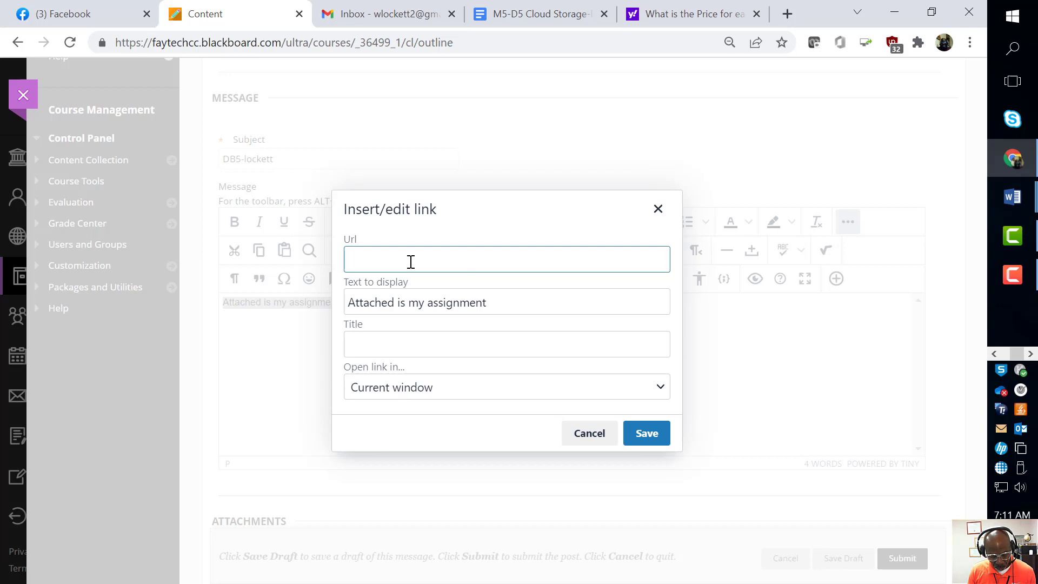
key(ctrl+v)
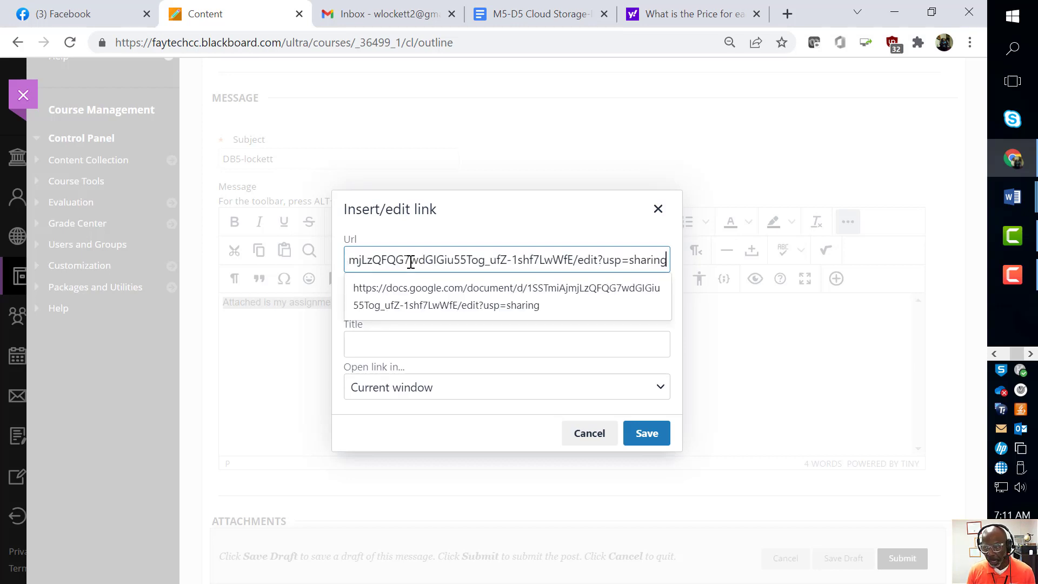
click(430, 341)
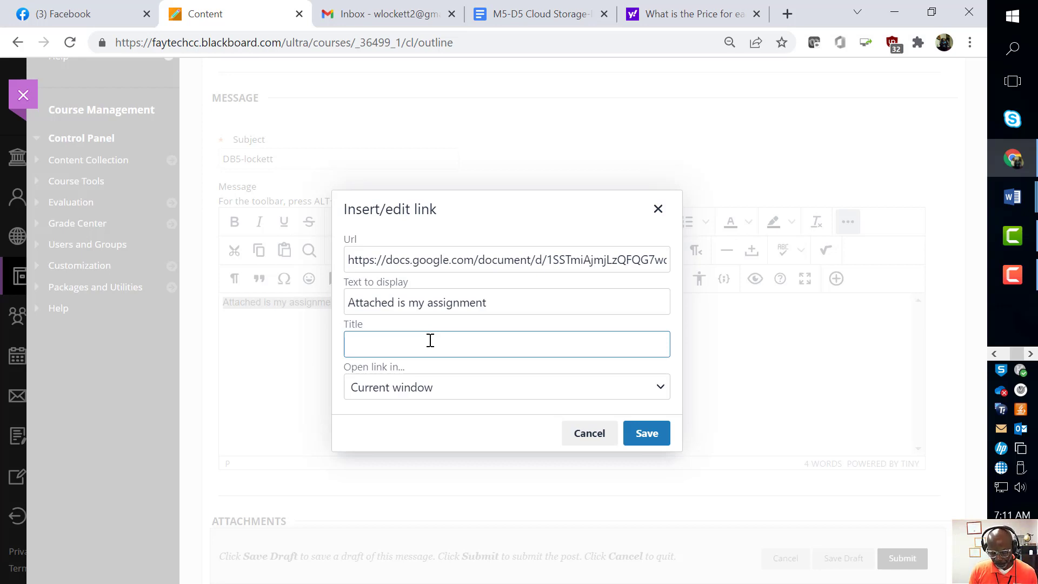
text(my link)
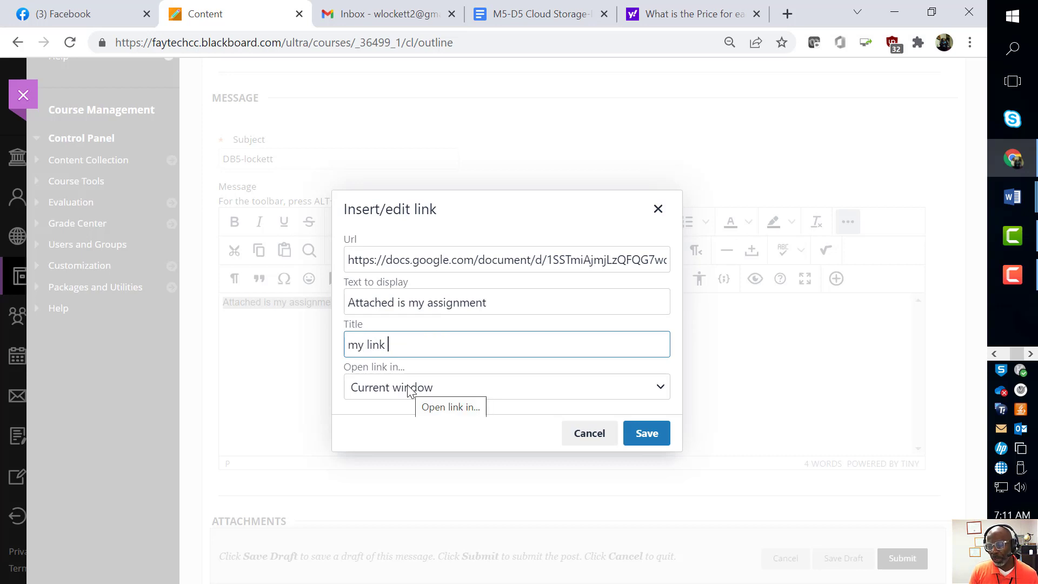
click(662, 395)
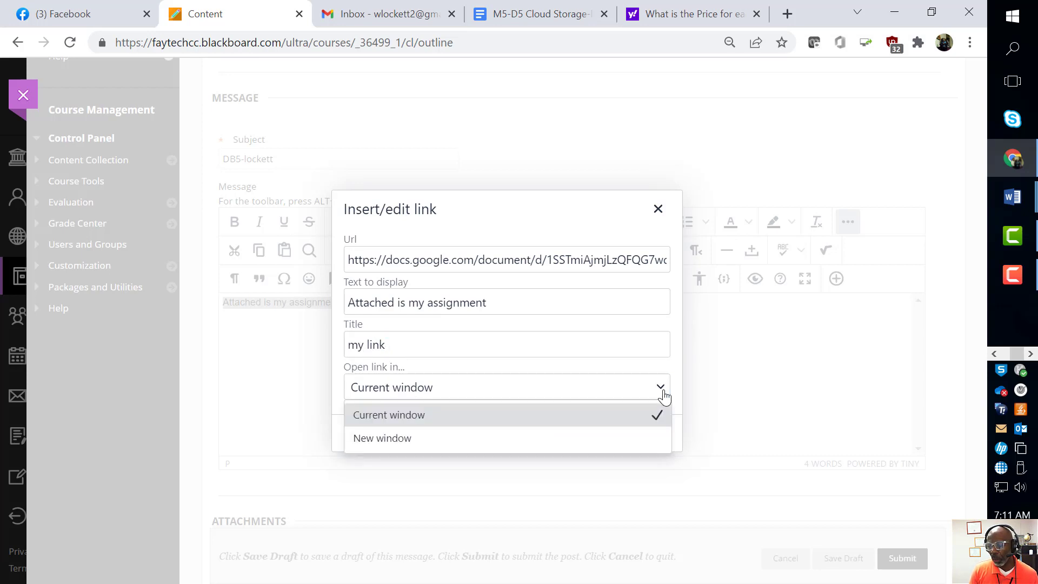
click(628, 418)
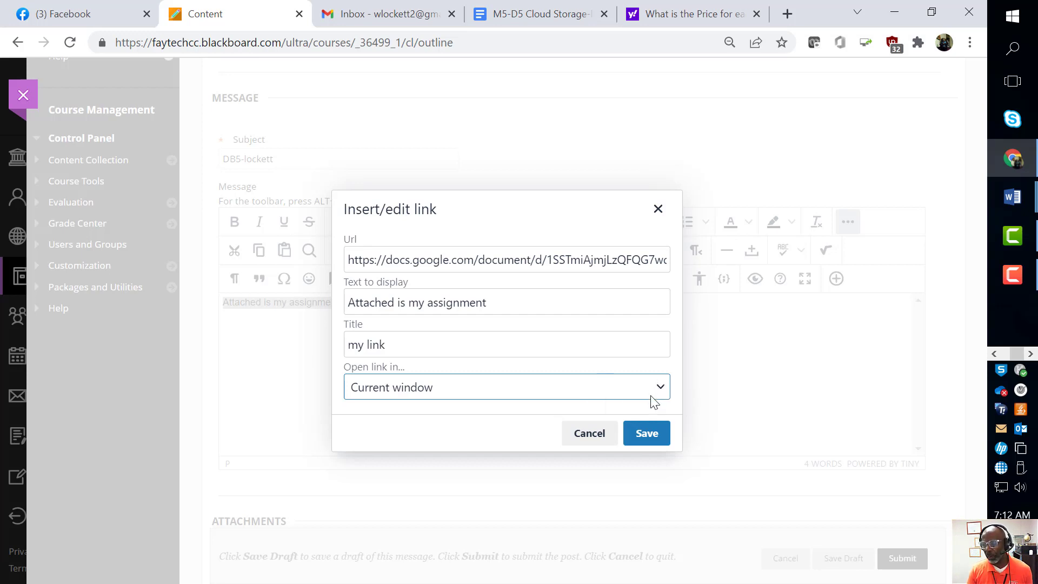
Save the link, post the new DB5 thread to the M5-D5 Cloud Storage forum, and open it.
click(654, 435)
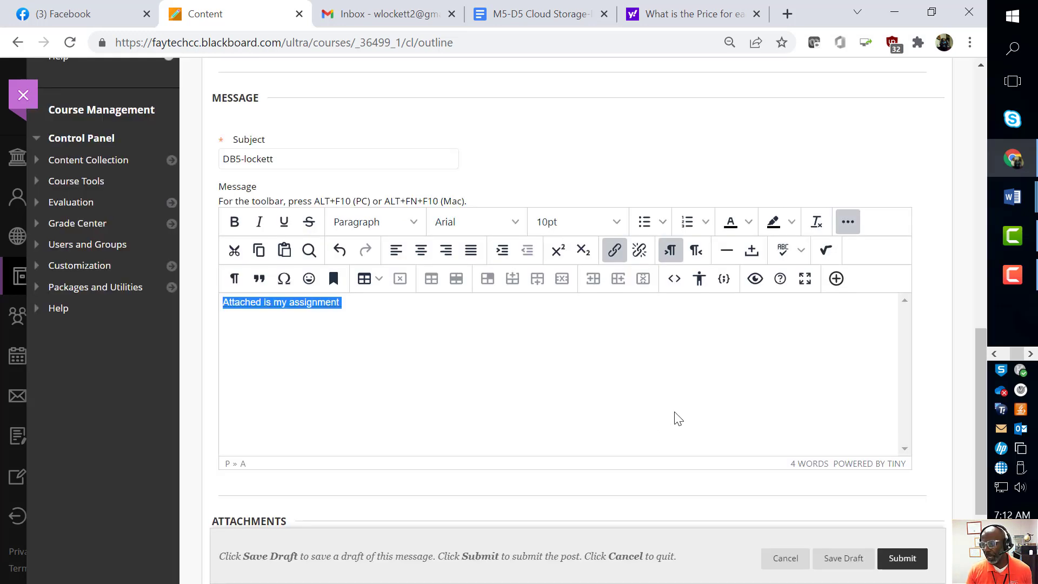
scroll(676, 417, down, 3)
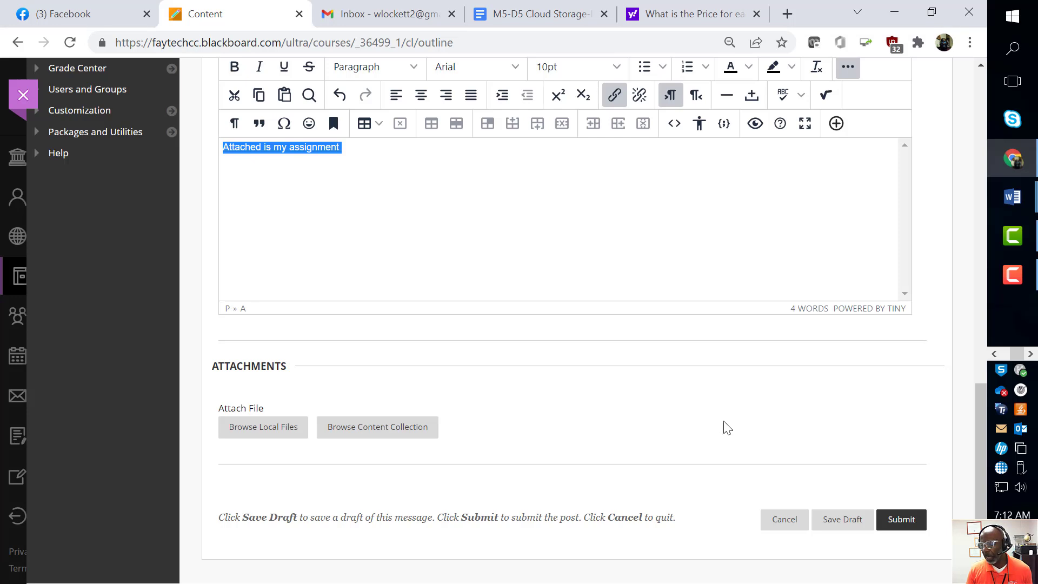
click(903, 521)
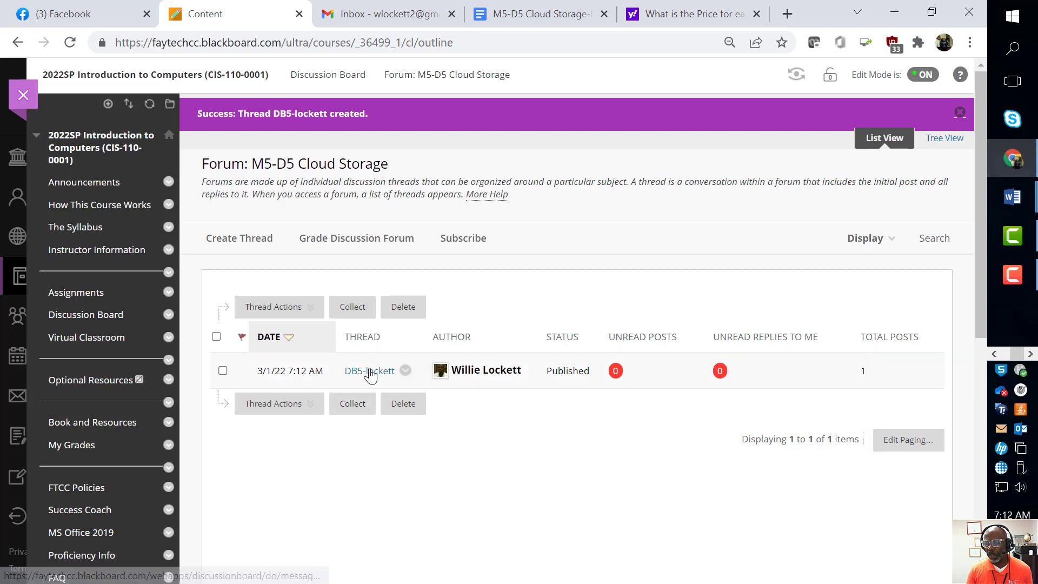
click(370, 372)
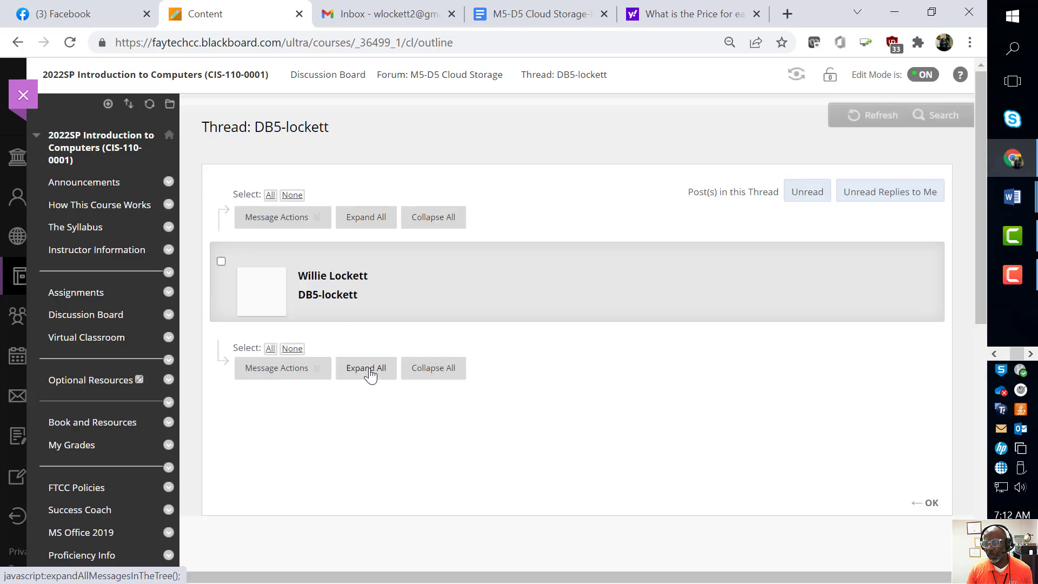